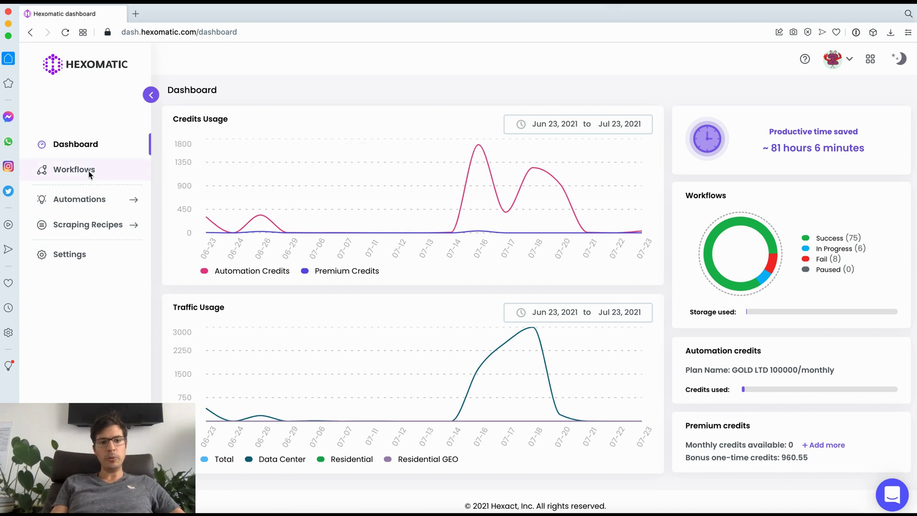
Step: Browse the Automations catalogue, scrolling through the available automation cards
{"action": "left_click", "coordinate": [90, 202]}
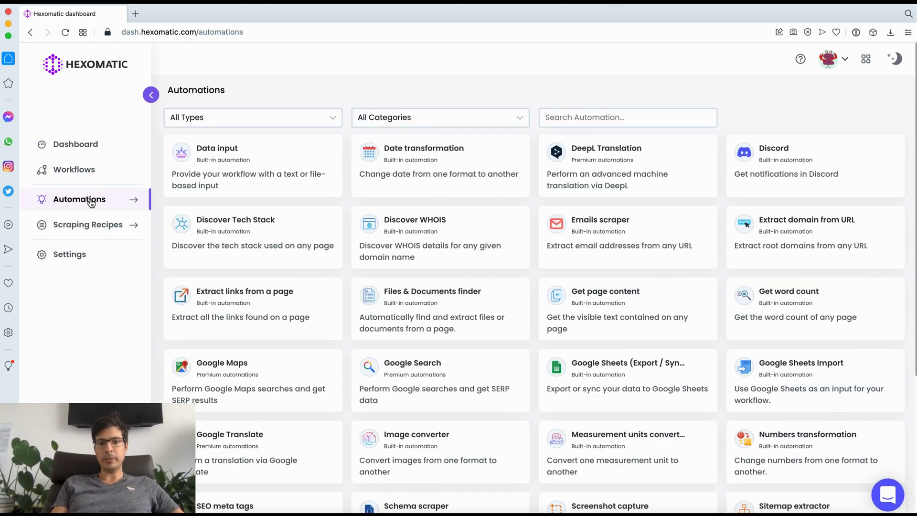
{"action": "scroll", "coordinate": [374, 216], "scroll_direction": "down", "scroll_amount": 5}
{"action": "scroll", "coordinate": [374, 216], "scroll_direction": "up", "scroll_amount": 5}
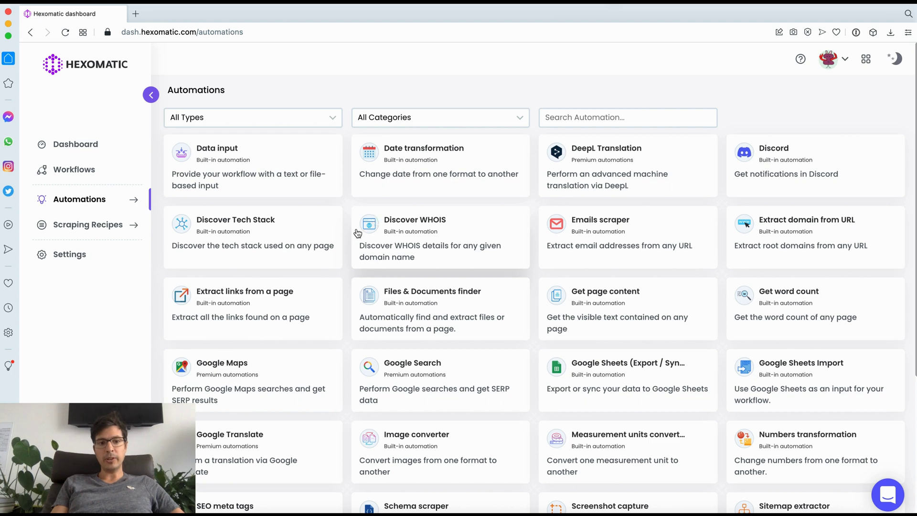
Step: From the Workflows list, create the empty workflow 'New workflow 23.07.21 09:12:13'
{"action": "left_click", "coordinate": [95, 176]}
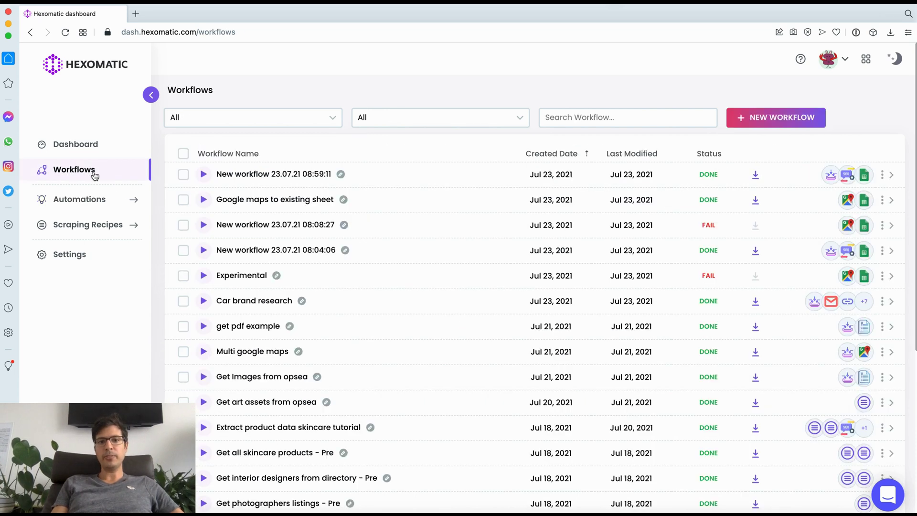
{"action": "left_click", "coordinate": [776, 123]}
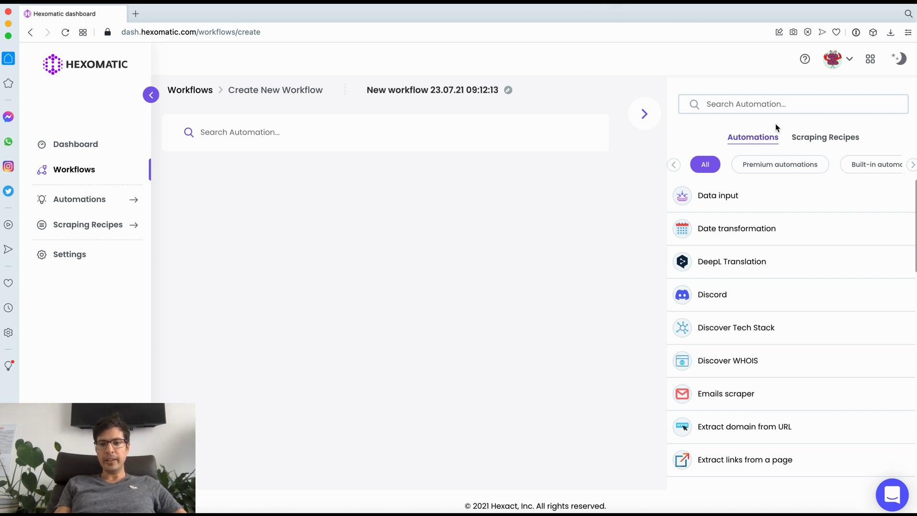
Step: Add a Data input step, glancing at Scraping Recipes before returning to Automations
{"action": "left_click", "coordinate": [738, 192]}
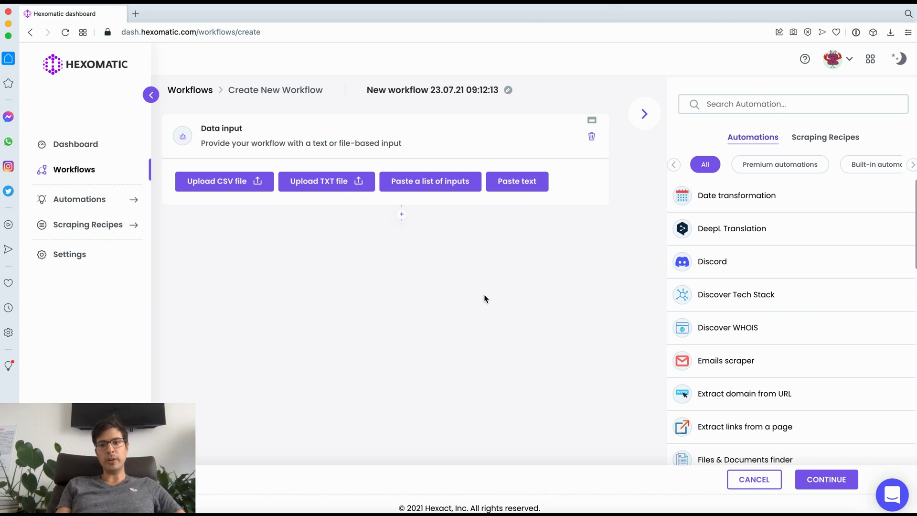
{"action": "left_click", "coordinate": [826, 143]}
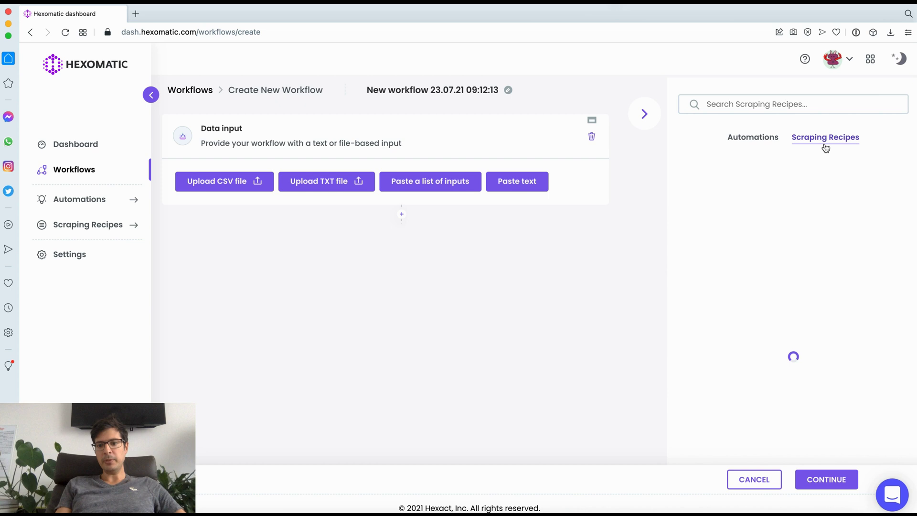
{"action": "left_click", "coordinate": [767, 144]}
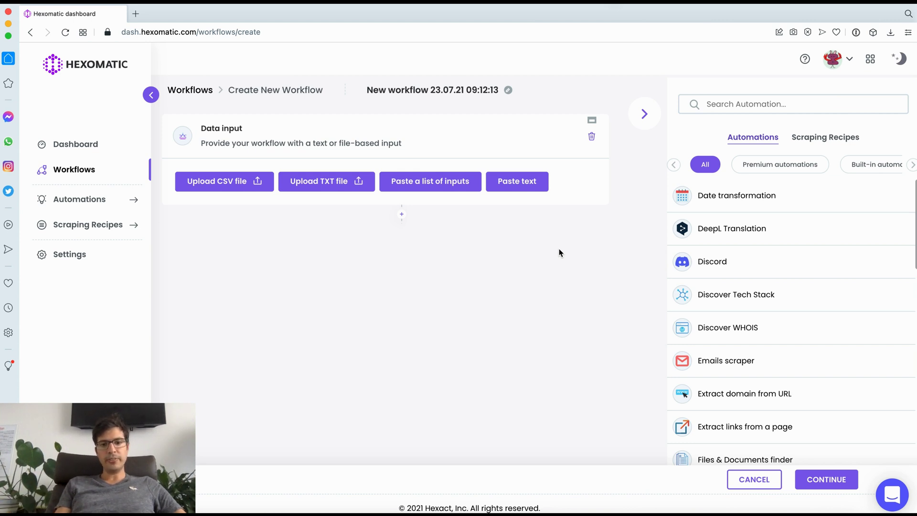
Step: Paste tesla.com, bmwusa.com and mbusa.com as the Data input's list of inputs
{"action": "left_click", "coordinate": [427, 184]}
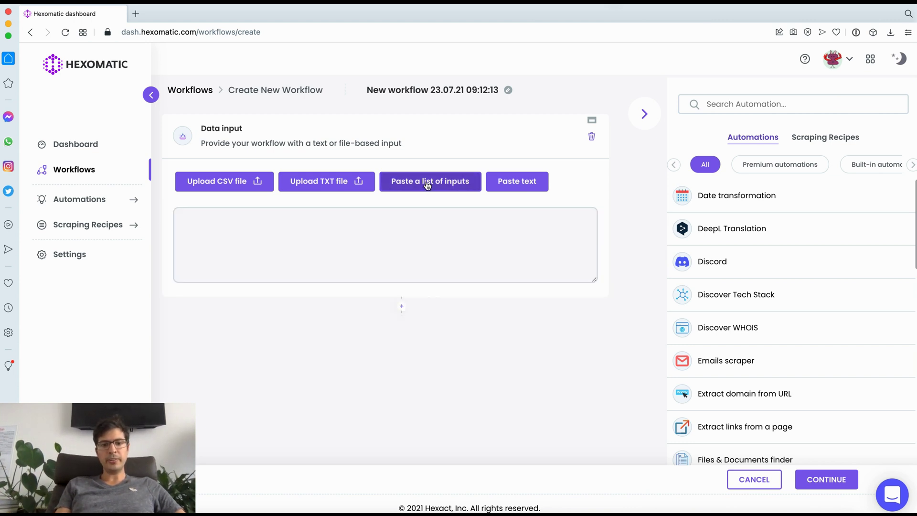
{"action": "left_click", "coordinate": [368, 232]}
{"action": "type", "text": "https://www.tesla.com https://www.bmwusa.com https://www.mbusa.com"}
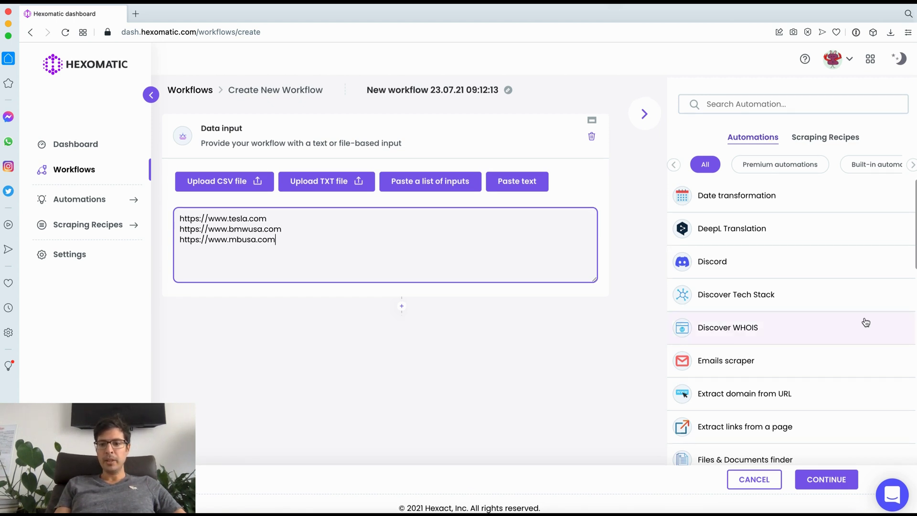
{"action": "scroll", "coordinate": [865, 322], "scroll_direction": "down", "scroll_amount": 2}
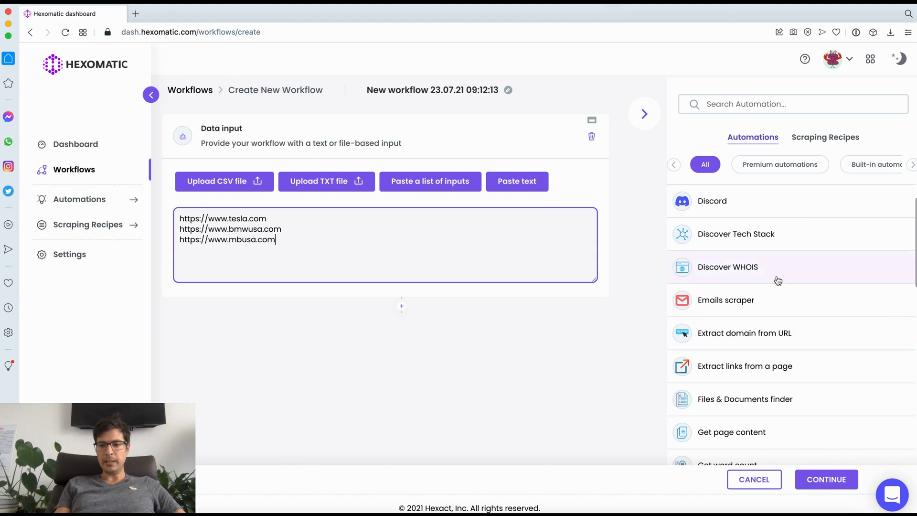
{"action": "scroll", "coordinate": [777, 278], "scroll_direction": "down", "scroll_amount": 10}
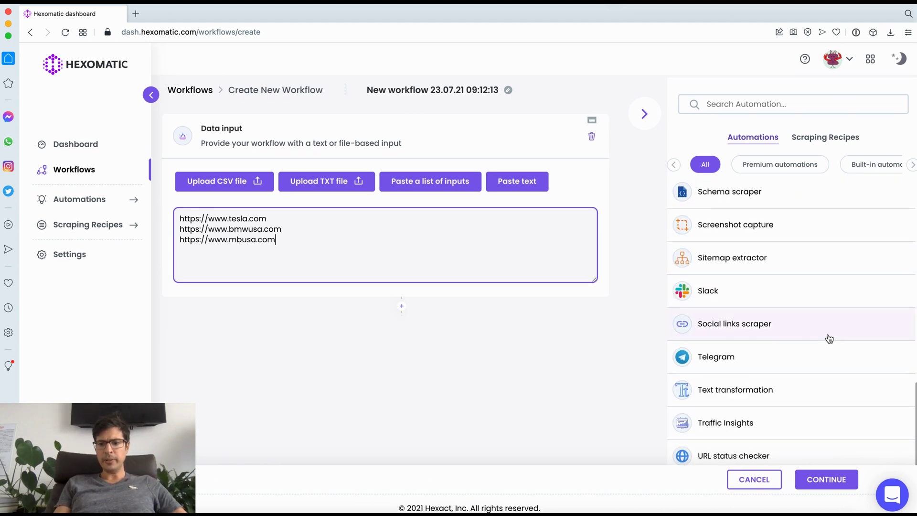
{"action": "scroll", "coordinate": [829, 338], "scroll_direction": "up", "scroll_amount": 1}
Step: Add a Social links scraper step with Data Input as its source
{"action": "left_click", "coordinate": [739, 362]}
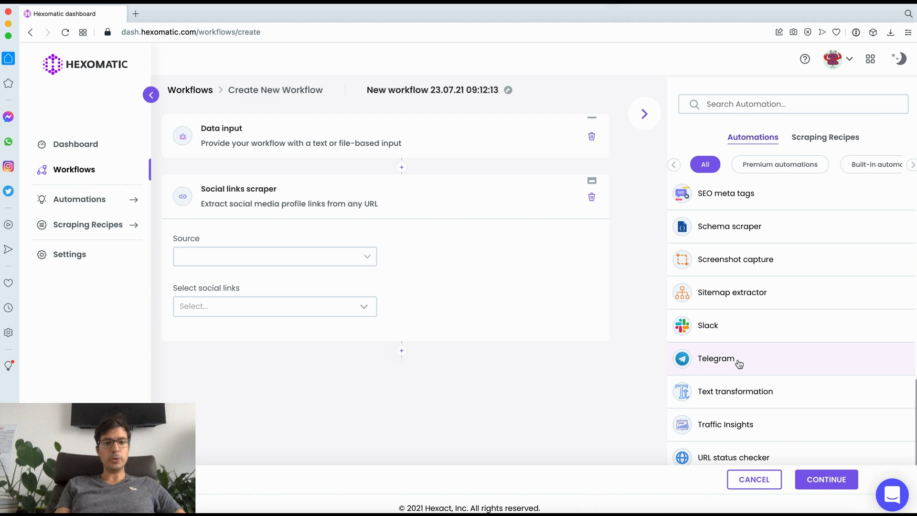
{"action": "left_click", "coordinate": [311, 258]}
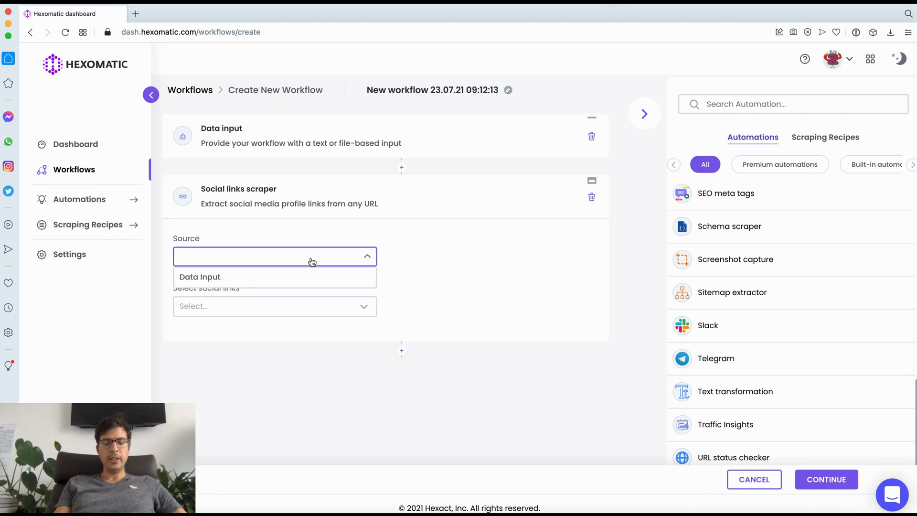
{"action": "left_click", "coordinate": [280, 274]}
Step: Select facebook, youtube, twitter, linkedin and instagram as the social links to collect
{"action": "left_click", "coordinate": [279, 311]}
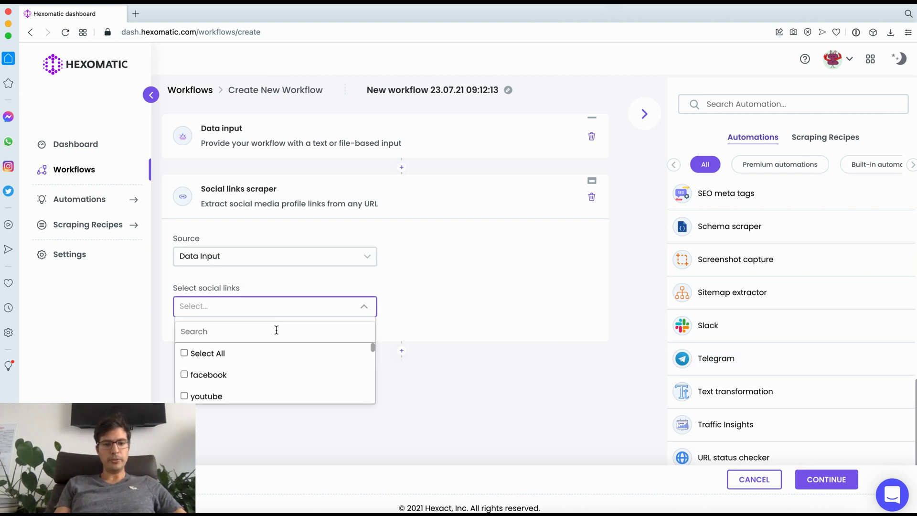
{"action": "scroll", "coordinate": [276, 357], "scroll_direction": "down", "scroll_amount": 1}
{"action": "left_click", "coordinate": [210, 357]}
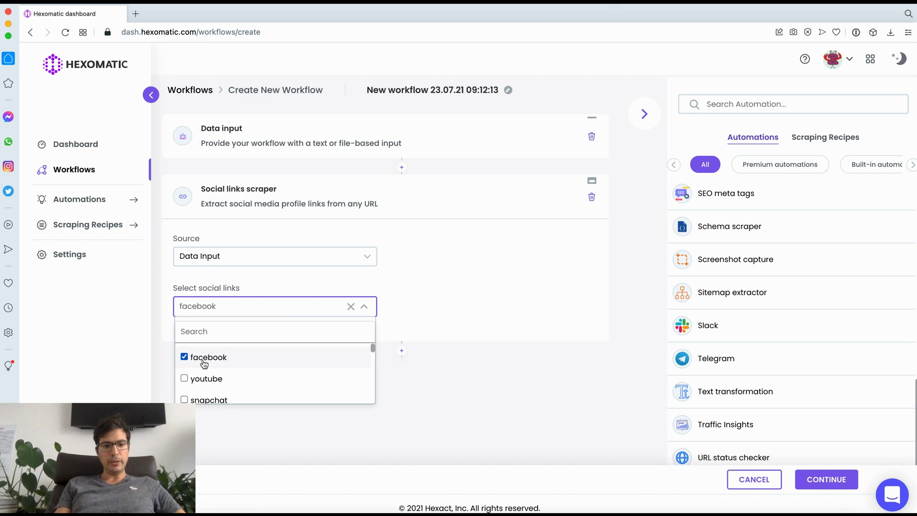
{"action": "left_click", "coordinate": [213, 380]}
{"action": "scroll", "coordinate": [213, 382], "scroll_direction": "down", "scroll_amount": 1}
{"action": "left_click", "coordinate": [200, 365]}
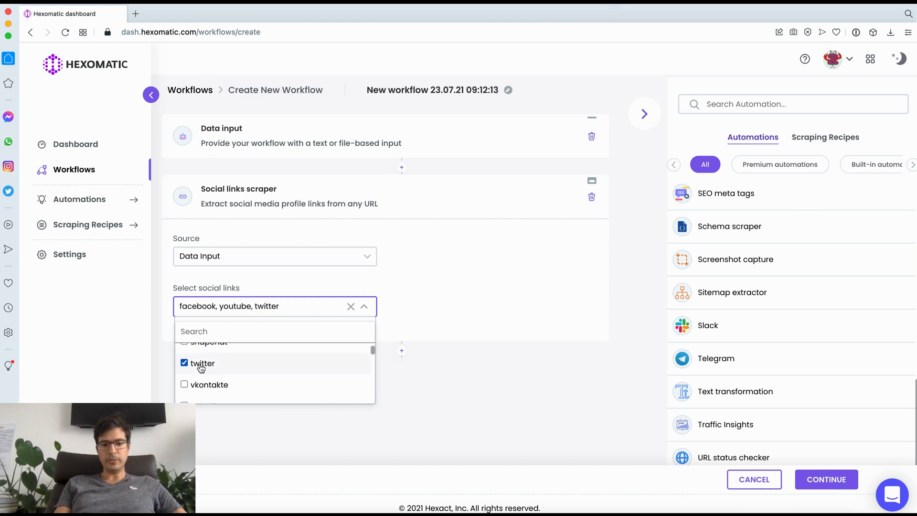
{"action": "scroll", "coordinate": [200, 368], "scroll_direction": "down", "scroll_amount": 4}
{"action": "scroll", "coordinate": [201, 367], "scroll_direction": "up", "scroll_amount": 2}
{"action": "left_click", "coordinate": [200, 364]}
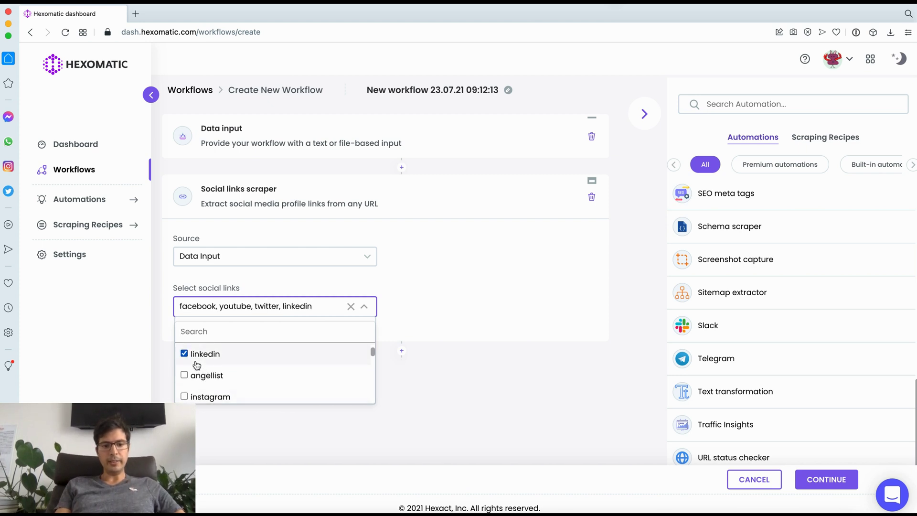
{"action": "left_click", "coordinate": [237, 402]}
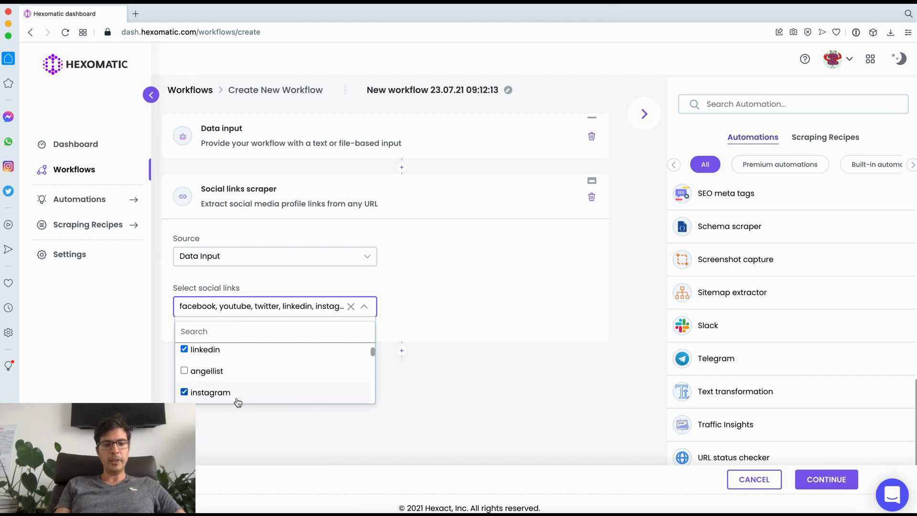
{"action": "left_click", "coordinate": [515, 350]}
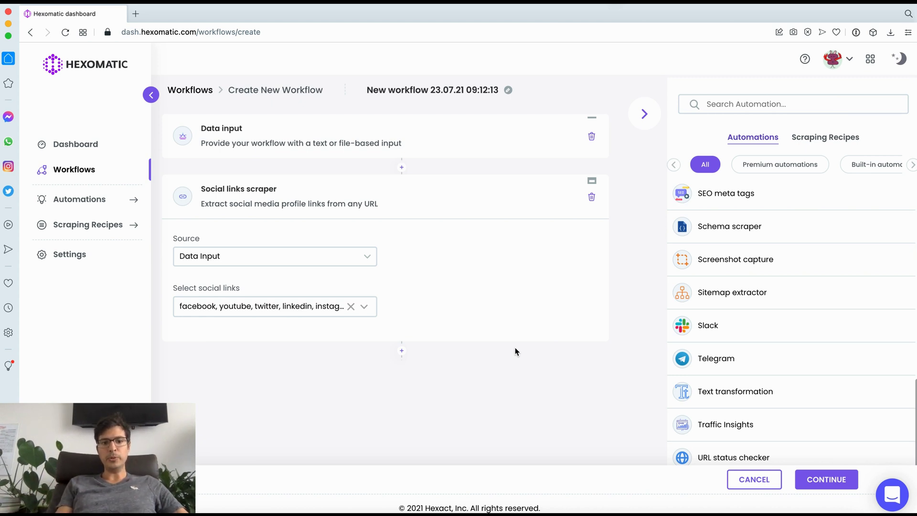
Step: Add a Screenshot capture step on Data Input using the Mobile Small device size
{"action": "scroll", "coordinate": [826, 303], "scroll_direction": "up", "scroll_amount": 2}
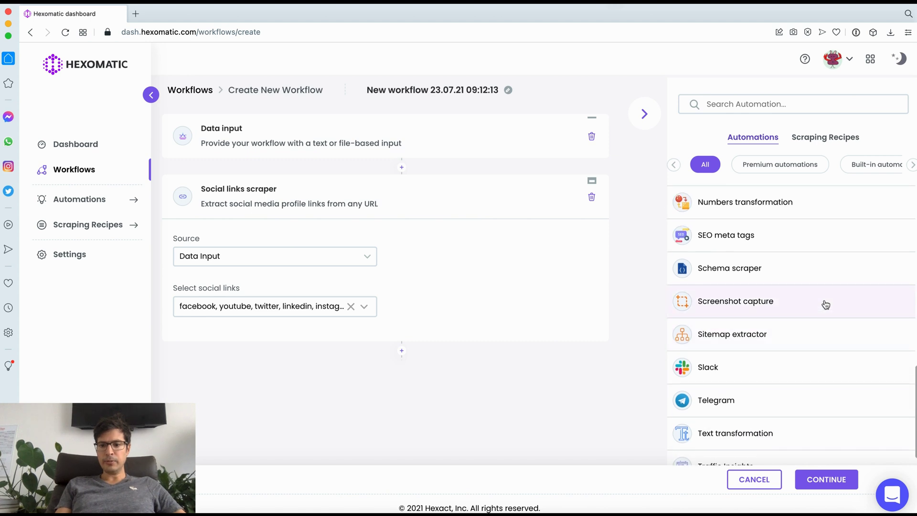
{"action": "left_click", "coordinate": [766, 310]}
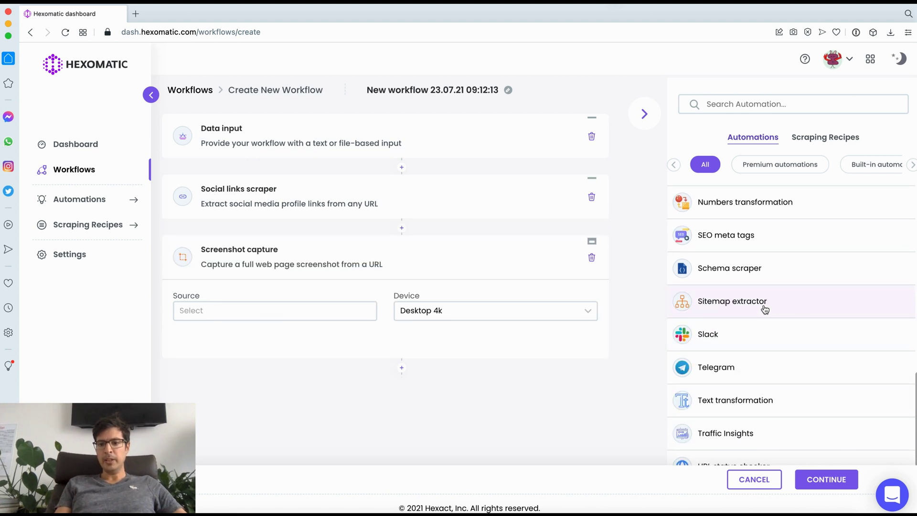
{"action": "left_click", "coordinate": [254, 320]}
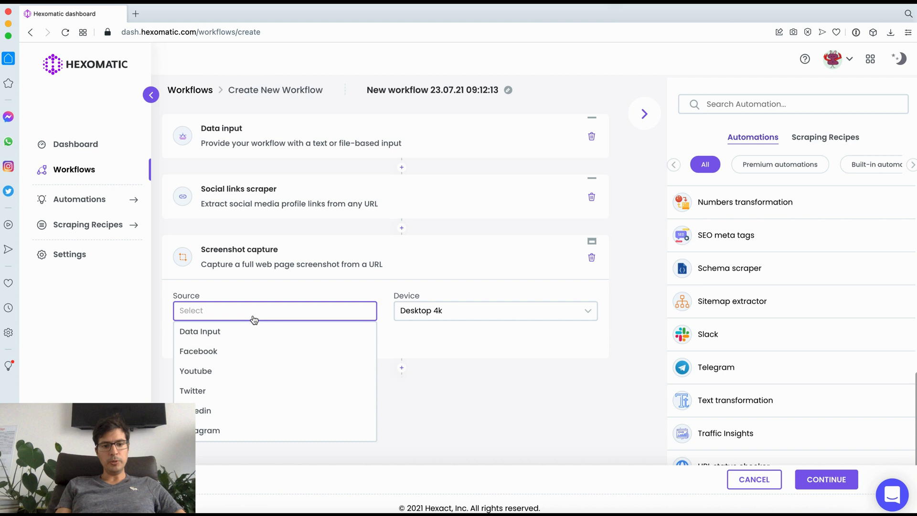
{"action": "left_click", "coordinate": [250, 332]}
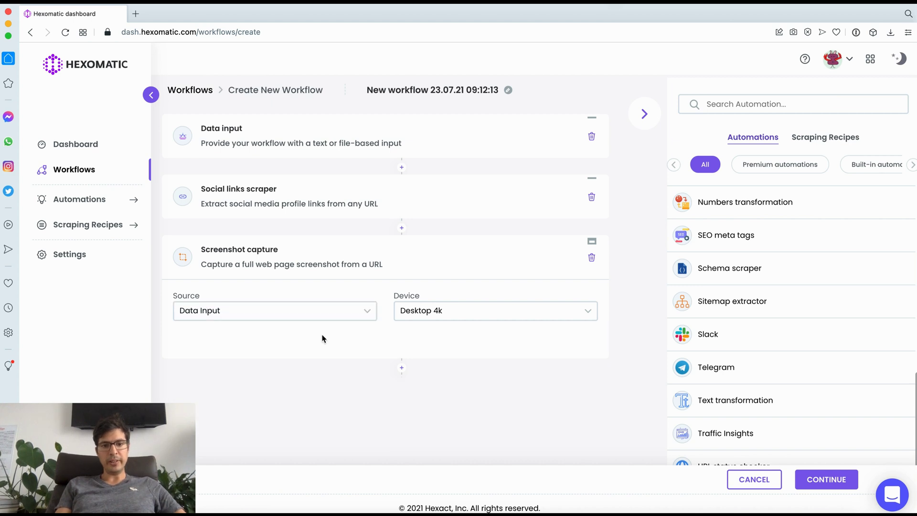
{"action": "left_click", "coordinate": [458, 316]}
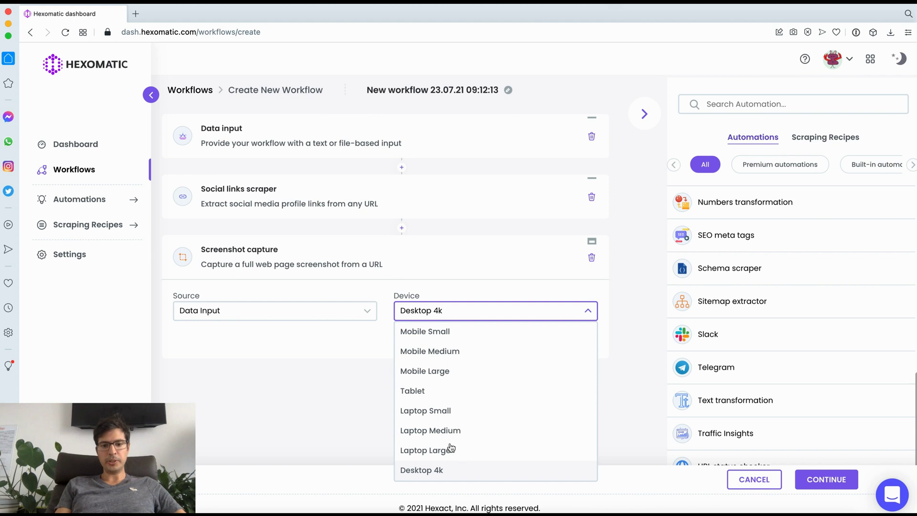
{"action": "left_click", "coordinate": [474, 334]}
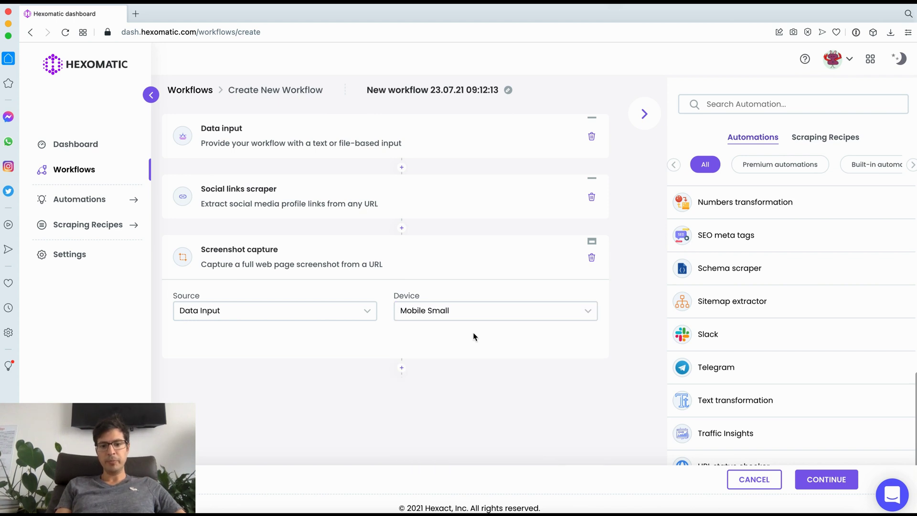
{"action": "scroll", "coordinate": [777, 366], "scroll_direction": "up", "scroll_amount": 3}
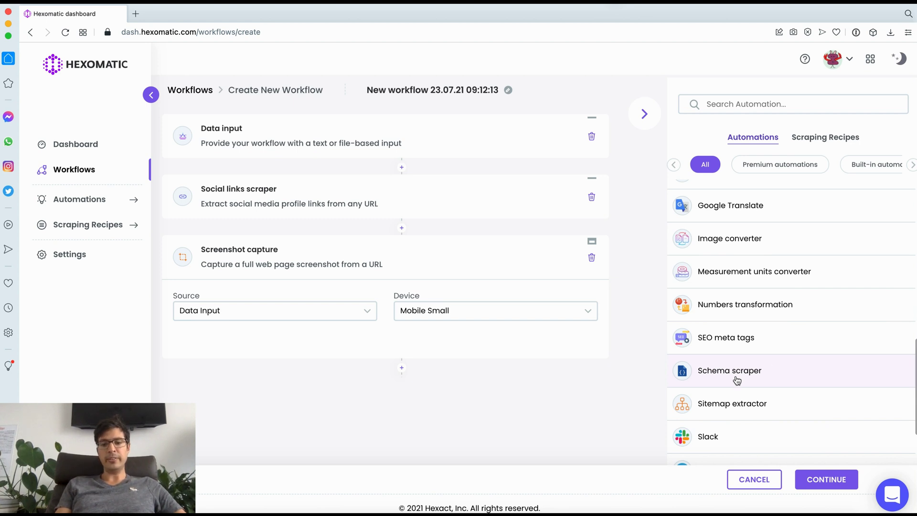
Step: Add an SEO meta tags step with Data Input as its source
{"action": "left_click", "coordinate": [748, 338]}
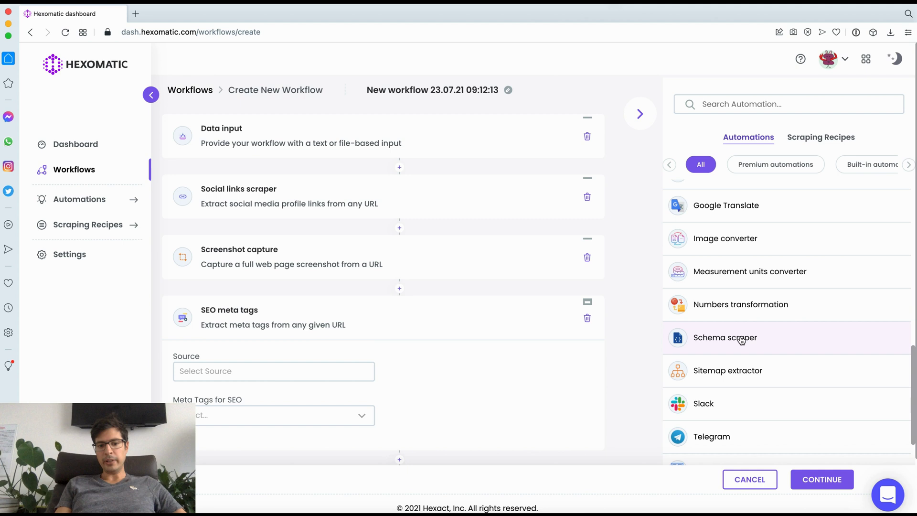
{"action": "left_click", "coordinate": [268, 378]}
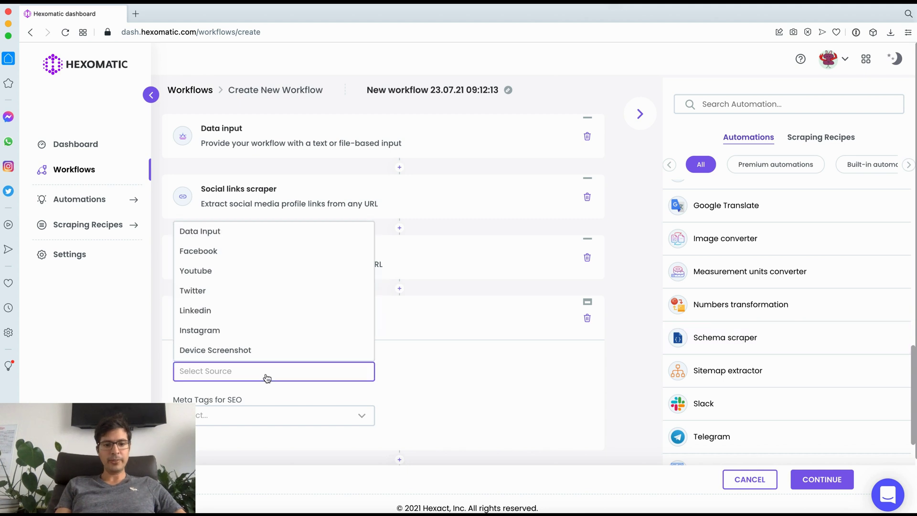
{"action": "left_click", "coordinate": [210, 233]}
Step: Choose title tag and meta description as the SEO meta tags to extract
{"action": "scroll", "coordinate": [403, 369], "scroll_direction": "down", "scroll_amount": 3}
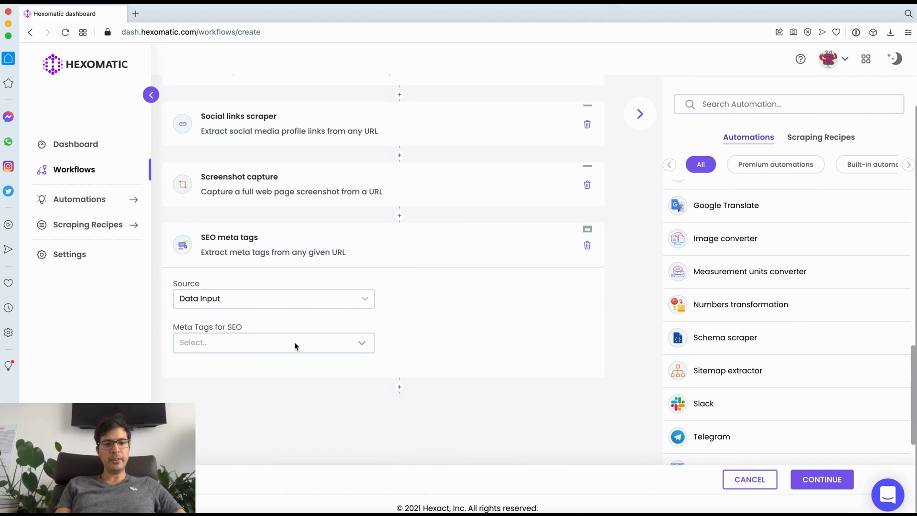
{"action": "left_click", "coordinate": [241, 349]}
{"action": "scroll", "coordinate": [265, 421], "scroll_direction": "down", "scroll_amount": 1}
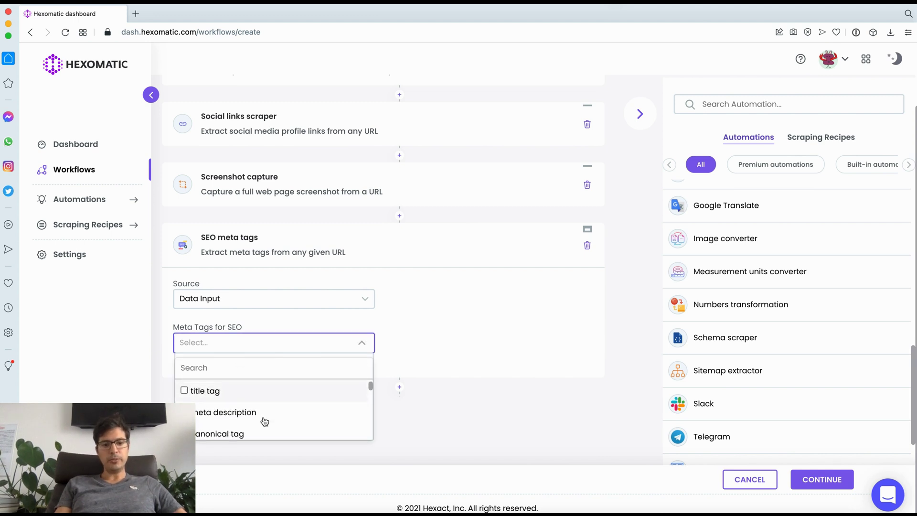
{"action": "left_click", "coordinate": [230, 398]}
{"action": "left_click", "coordinate": [262, 412]}
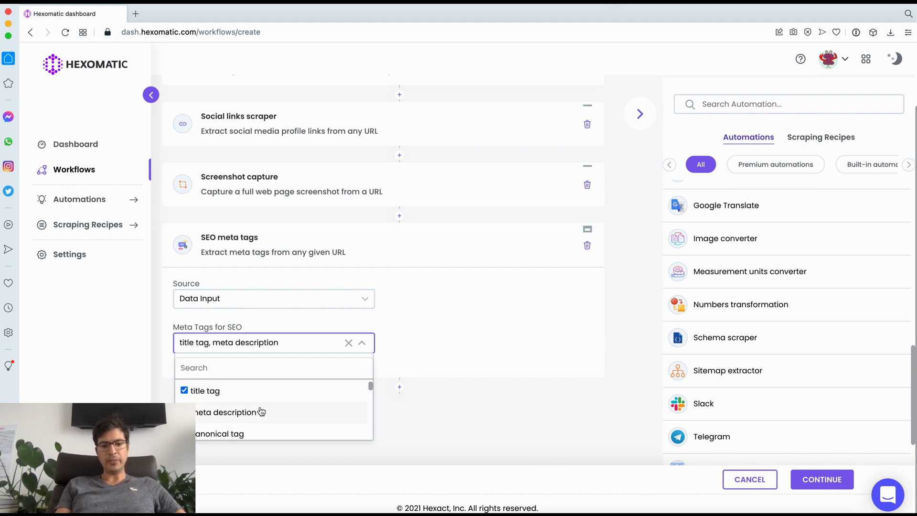
{"action": "scroll", "coordinate": [261, 412], "scroll_direction": "down", "scroll_amount": 2}
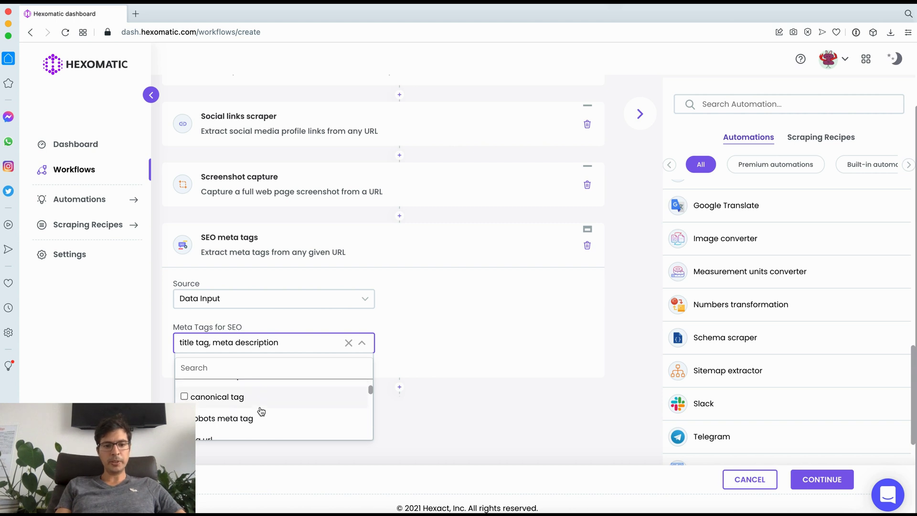
{"action": "scroll", "coordinate": [261, 411], "scroll_direction": "down", "scroll_amount": 2}
{"action": "scroll", "coordinate": [261, 411], "scroll_direction": "up", "scroll_amount": 2}
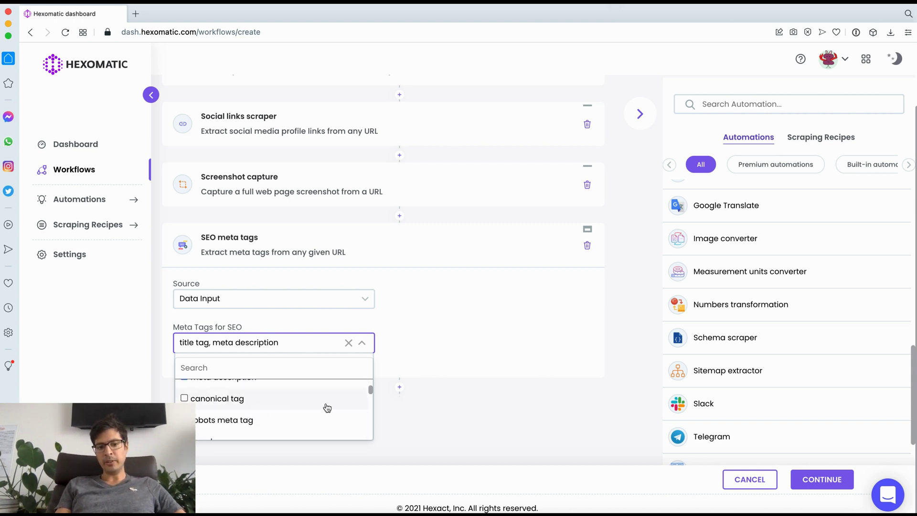
{"action": "scroll", "coordinate": [327, 408], "scroll_direction": "down", "scroll_amount": 1}
{"action": "scroll", "coordinate": [328, 407], "scroll_direction": "down", "scroll_amount": 5}
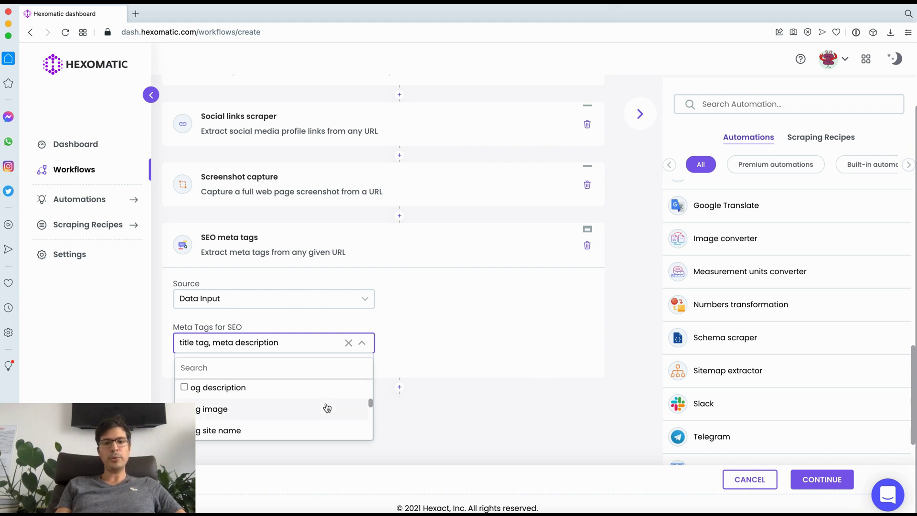
{"action": "scroll", "coordinate": [327, 408], "scroll_direction": "down", "scroll_amount": 3}
{"action": "scroll", "coordinate": [324, 406], "scroll_direction": "up", "scroll_amount": 10}
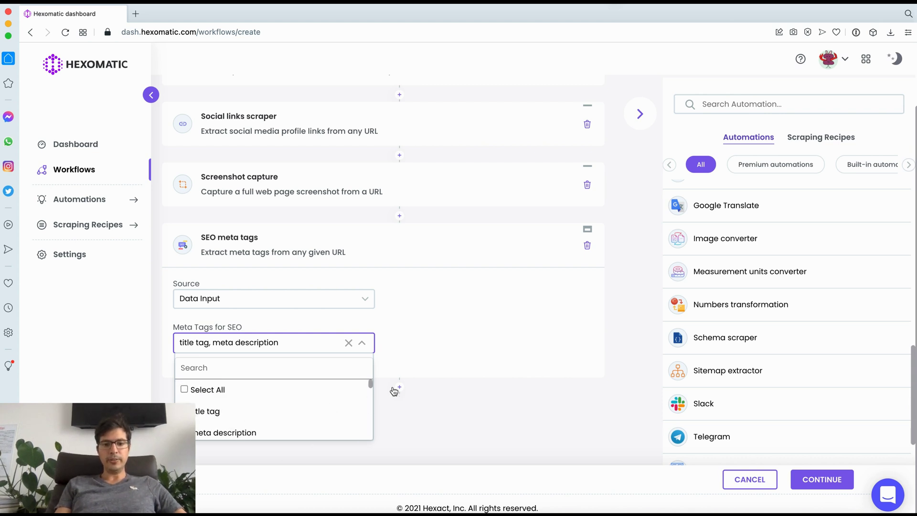
{"action": "left_click", "coordinate": [311, 352]}
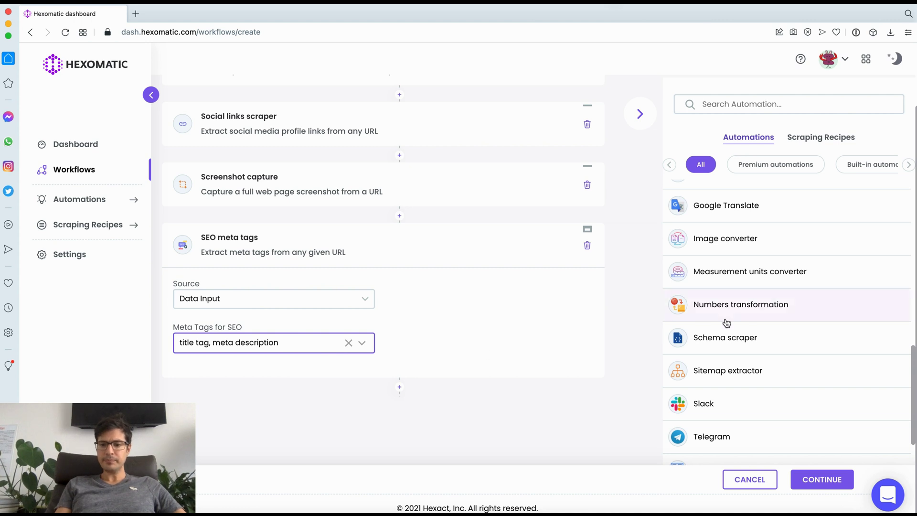
Step: Add a Get word count step with Data Input as its source
{"action": "scroll", "coordinate": [726, 323], "scroll_direction": "up", "scroll_amount": 4}
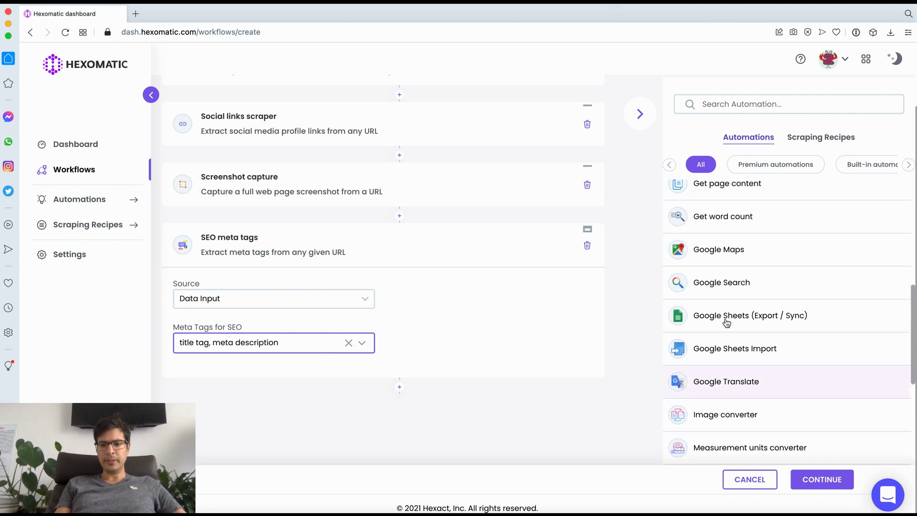
{"action": "scroll", "coordinate": [727, 324], "scroll_direction": "up", "scroll_amount": 3}
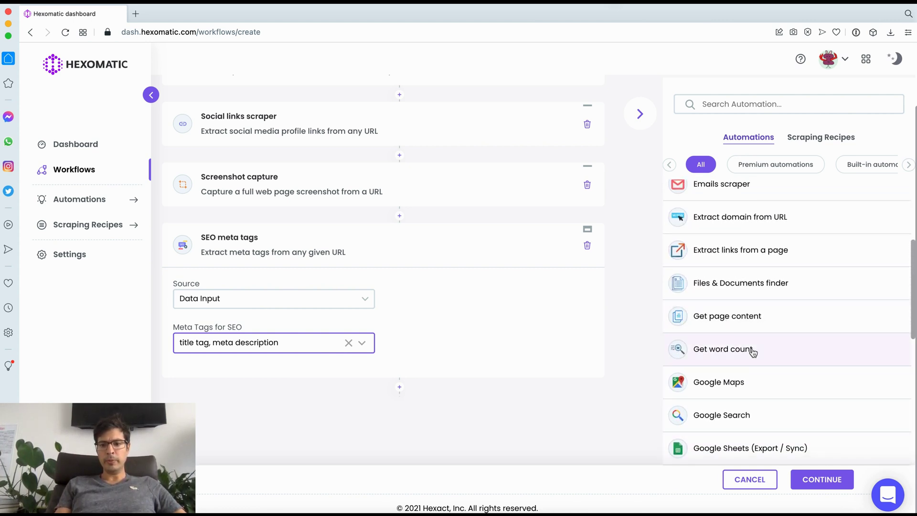
{"action": "left_click", "coordinate": [754, 352]}
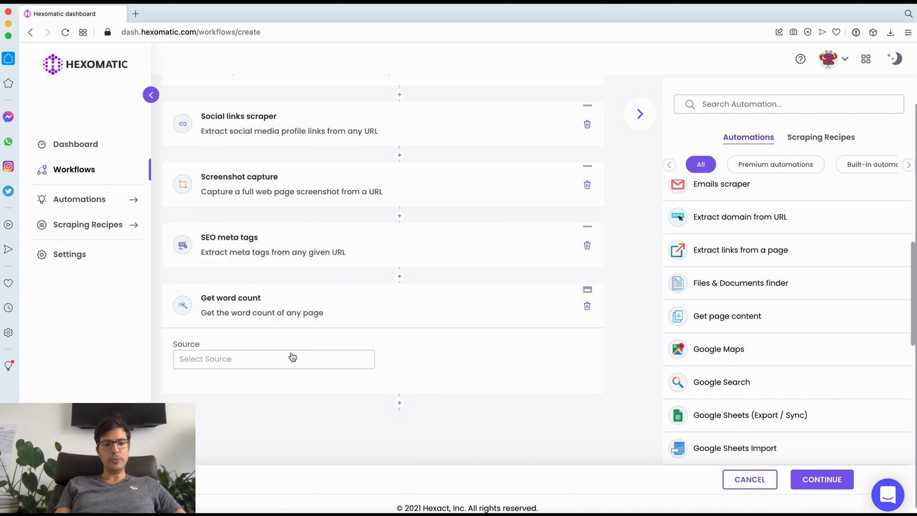
{"action": "left_click", "coordinate": [293, 357]}
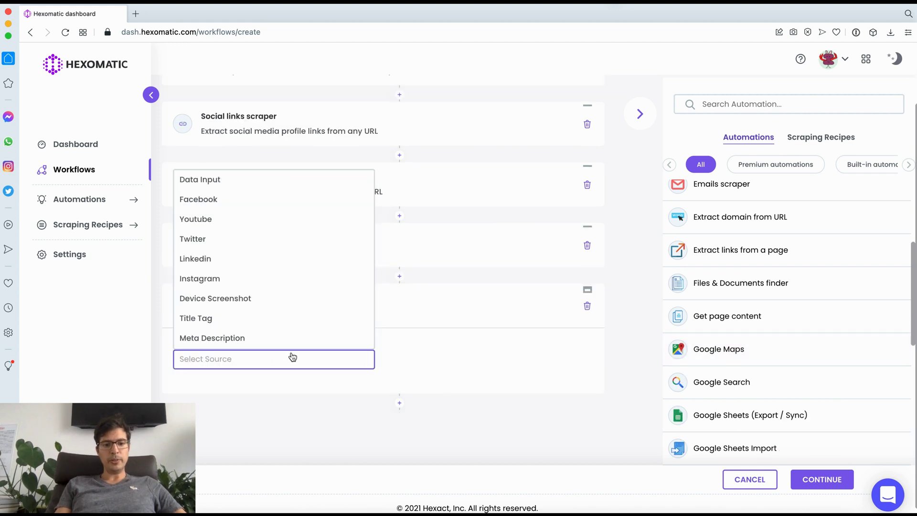
{"action": "left_click", "coordinate": [280, 178]}
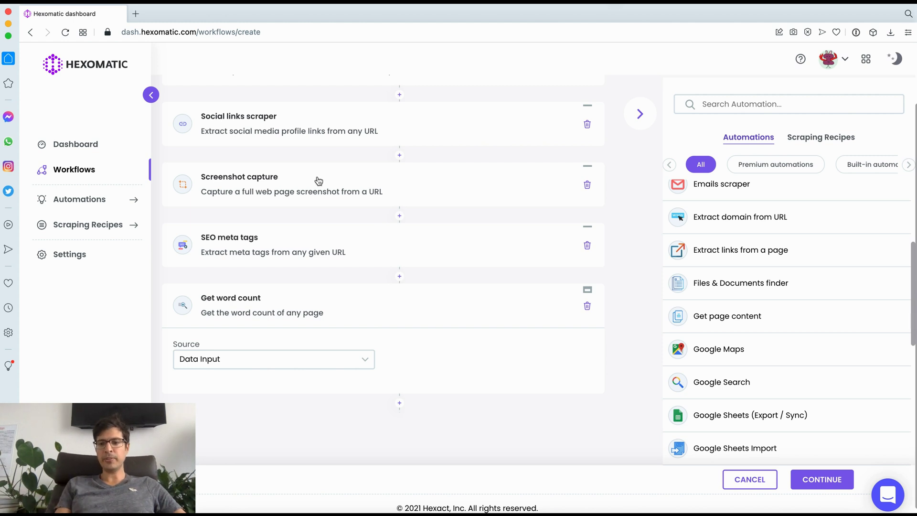
Step: Add an Emails scraper step with Data Input as its source
{"action": "scroll", "coordinate": [769, 289], "scroll_direction": "up", "scroll_amount": 2}
{"action": "scroll", "coordinate": [769, 289], "scroll_direction": "up", "scroll_amount": 2}
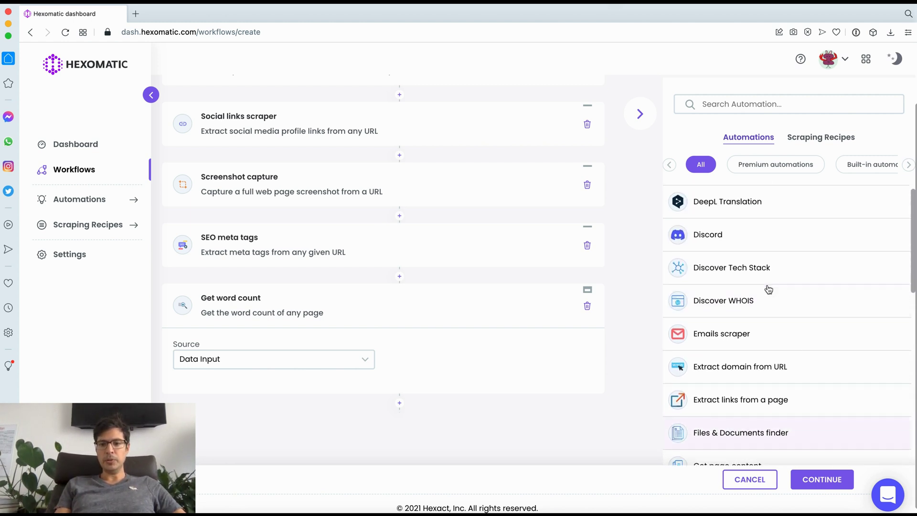
{"action": "left_click", "coordinate": [742, 333]}
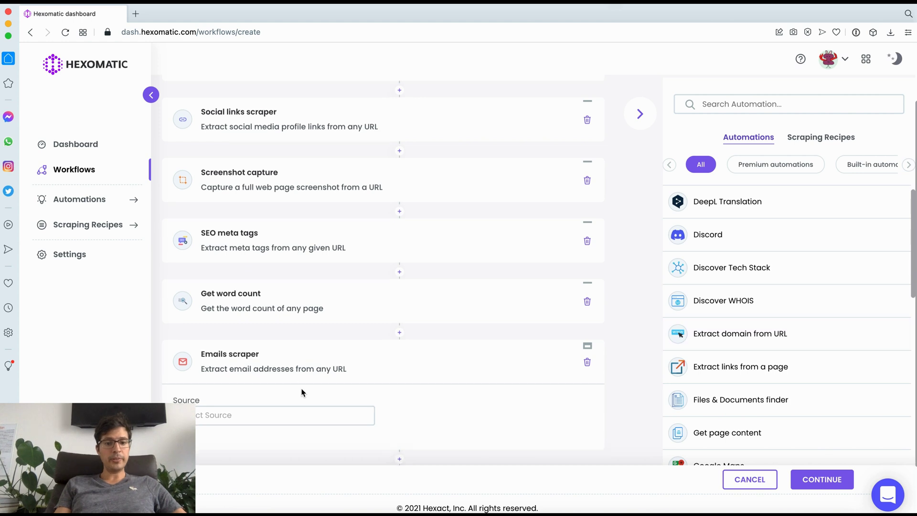
{"action": "scroll", "coordinate": [302, 392], "scroll_direction": "down", "scroll_amount": 2}
{"action": "left_click", "coordinate": [230, 352]}
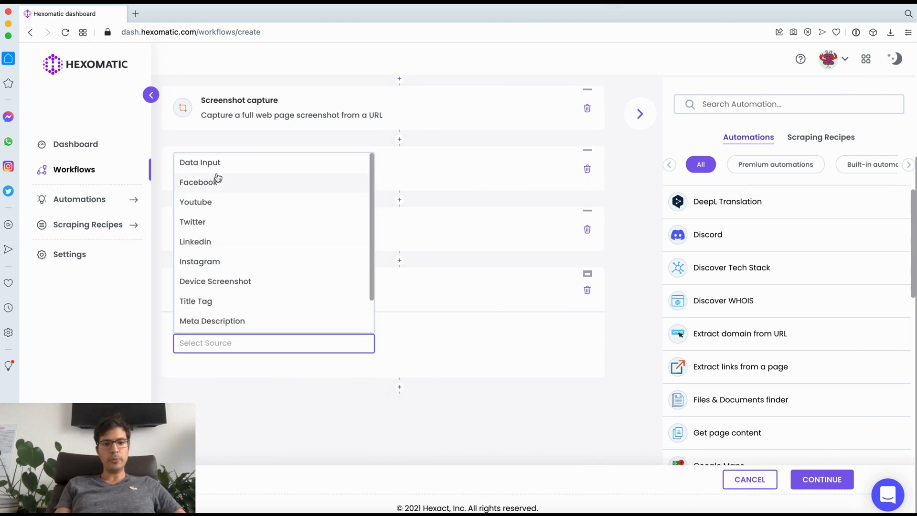
{"action": "left_click", "coordinate": [232, 164]}
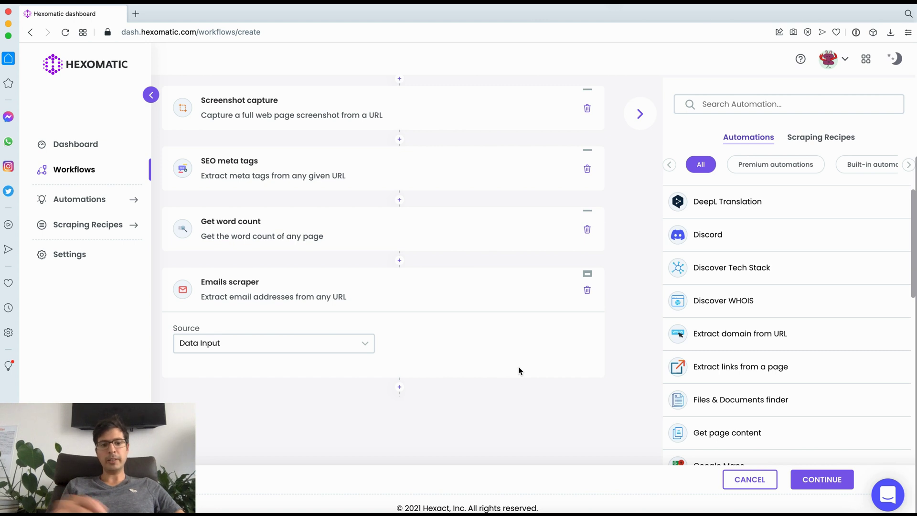
Step: Add a Discover WHOIS step with Data Input as its source
{"action": "scroll", "coordinate": [752, 328], "scroll_direction": "up", "scroll_amount": 1}
{"action": "left_click", "coordinate": [745, 330]}
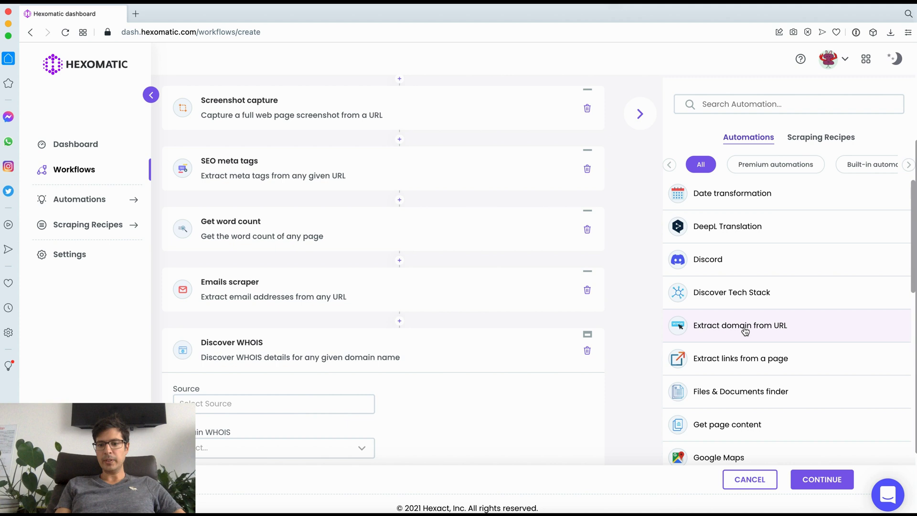
{"action": "scroll", "coordinate": [324, 397], "scroll_direction": "down", "scroll_amount": 2}
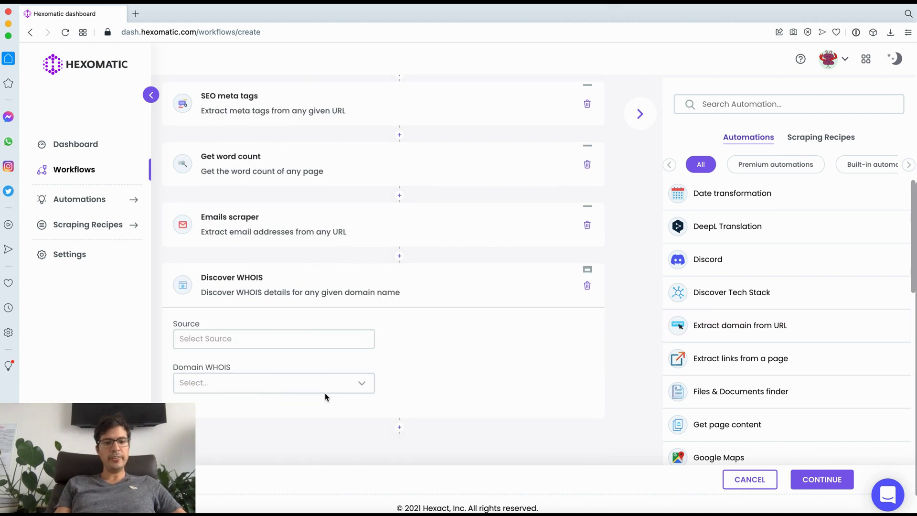
{"action": "left_click", "coordinate": [274, 342]}
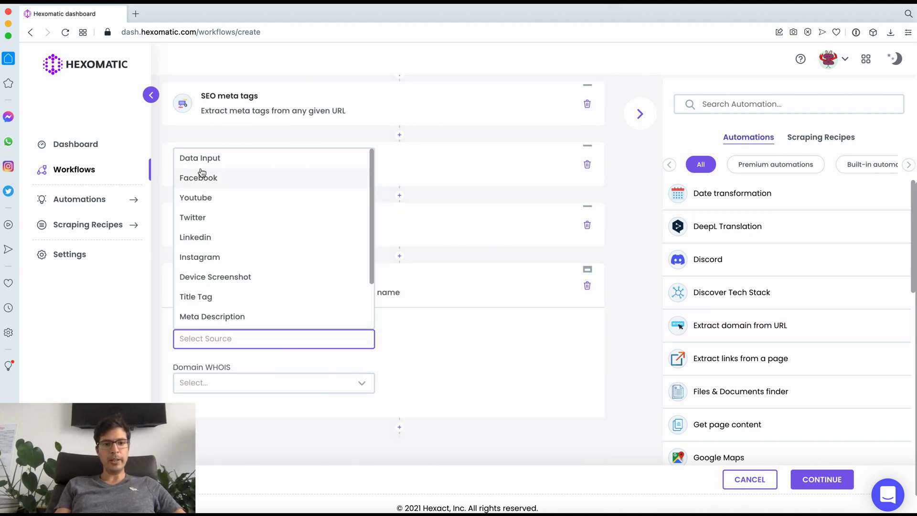
{"action": "left_click", "coordinate": [225, 165]}
Step: Return WHOIS expiration days, registered at and expires at, then add Discover Tech Stack
{"action": "left_click", "coordinate": [265, 389]}
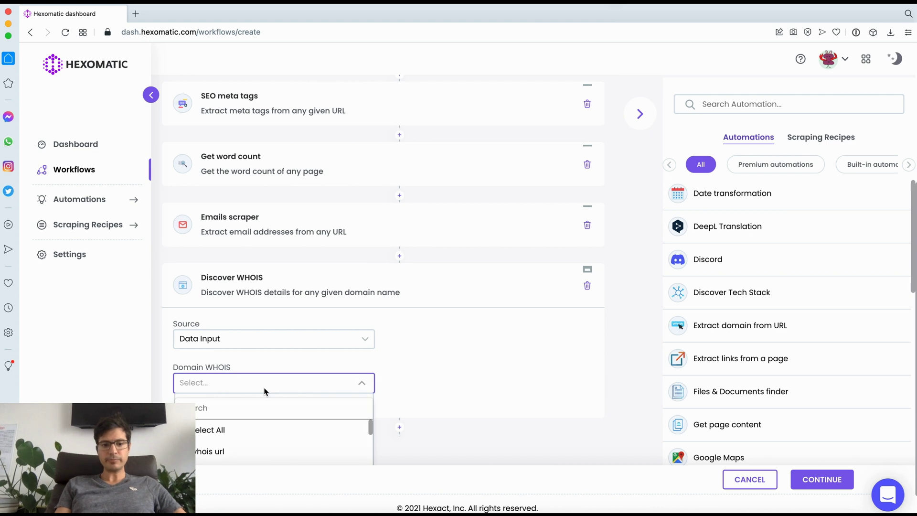
{"action": "scroll", "coordinate": [289, 412], "scroll_direction": "down", "scroll_amount": 5}
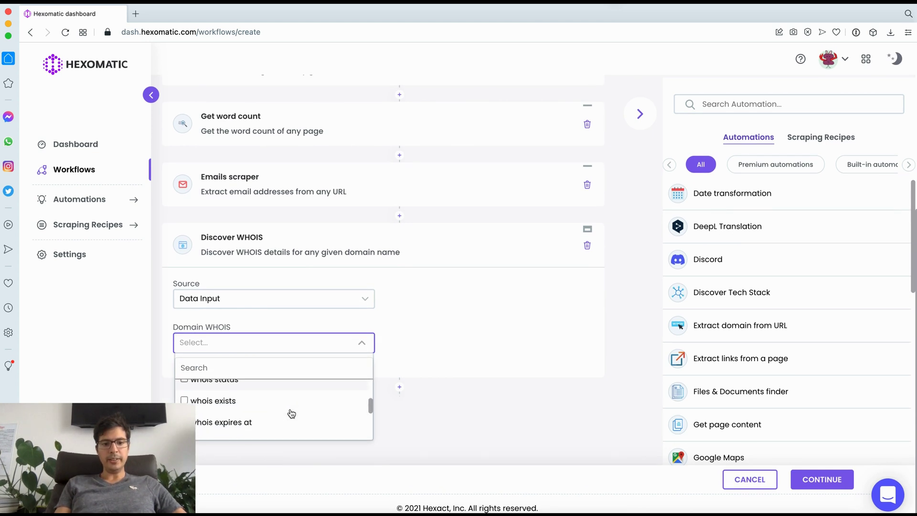
{"action": "scroll", "coordinate": [291, 412], "scroll_direction": "down", "scroll_amount": 1}
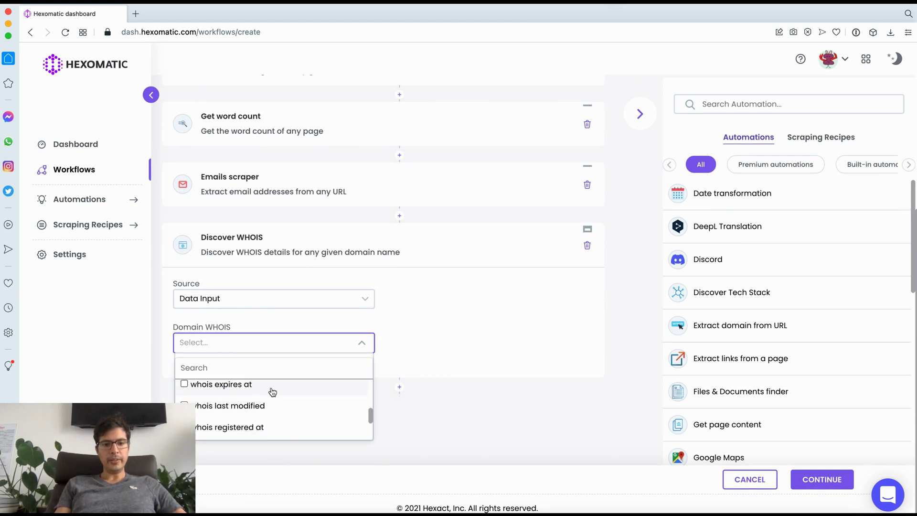
{"action": "scroll", "coordinate": [272, 392], "scroll_direction": "down", "scroll_amount": 3}
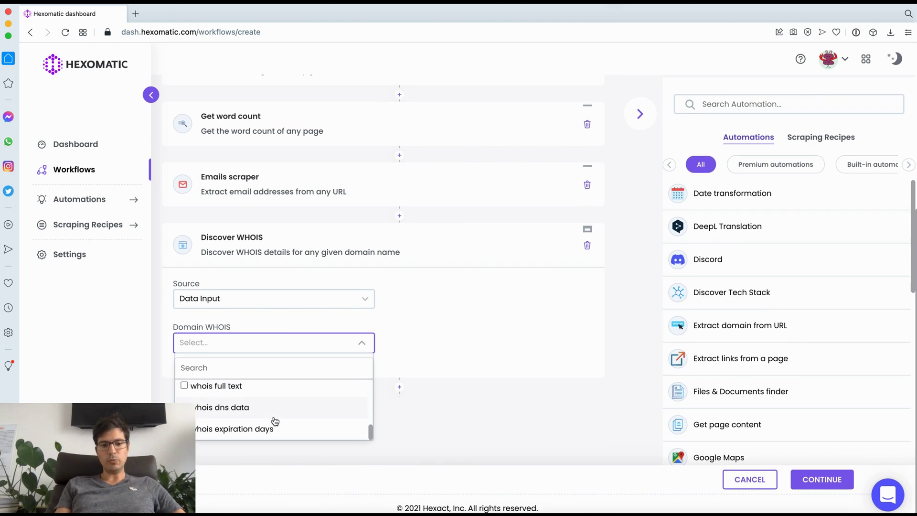
{"action": "left_click", "coordinate": [277, 434]}
{"action": "scroll", "coordinate": [276, 426], "scroll_direction": "up", "scroll_amount": 1}
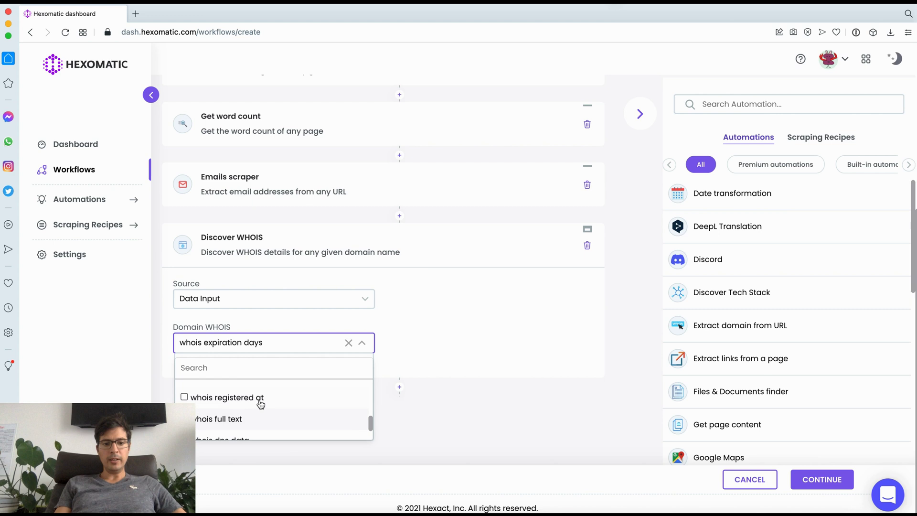
{"action": "left_click", "coordinate": [259, 403]}
{"action": "scroll", "coordinate": [260, 404], "scroll_direction": "up", "scroll_amount": 3}
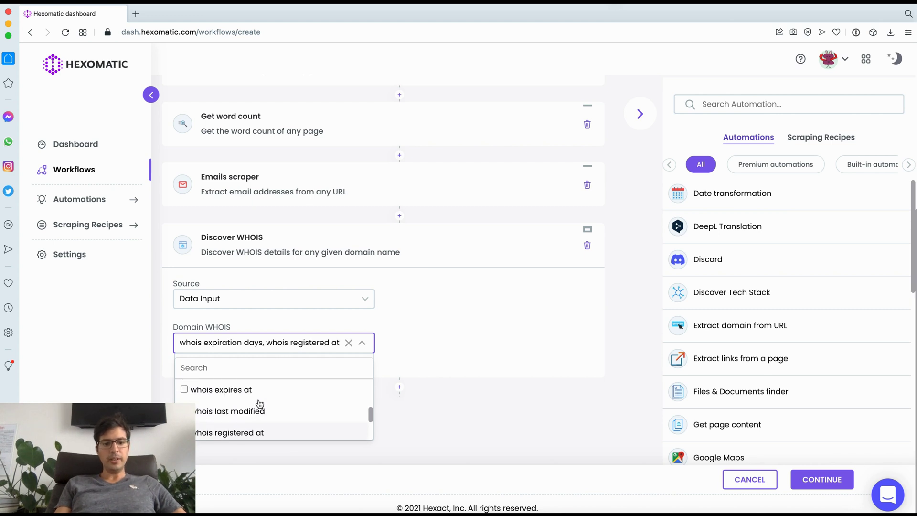
{"action": "left_click", "coordinate": [248, 410]}
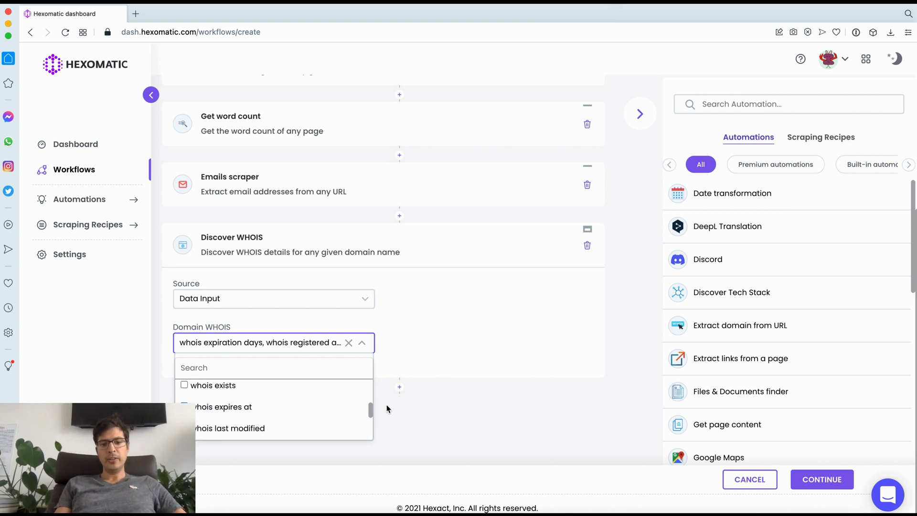
{"action": "left_click", "coordinate": [388, 409]}
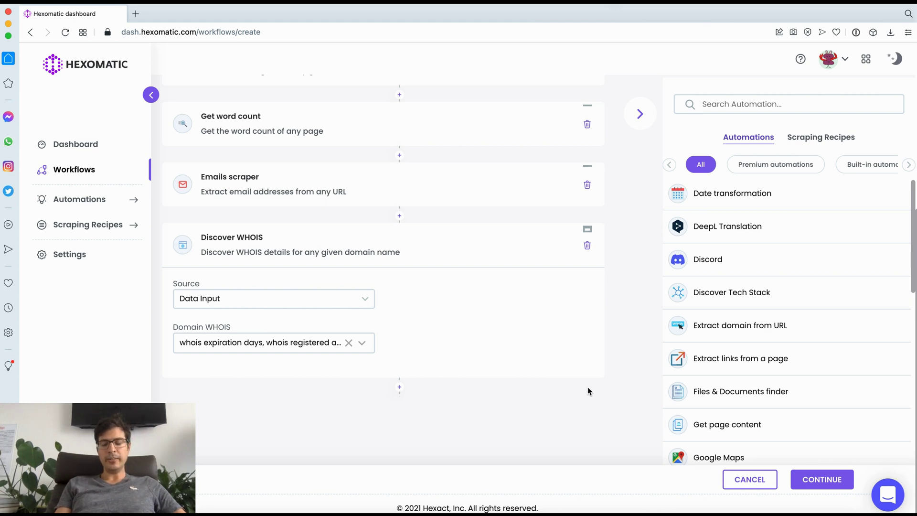
{"action": "left_click", "coordinate": [754, 292]}
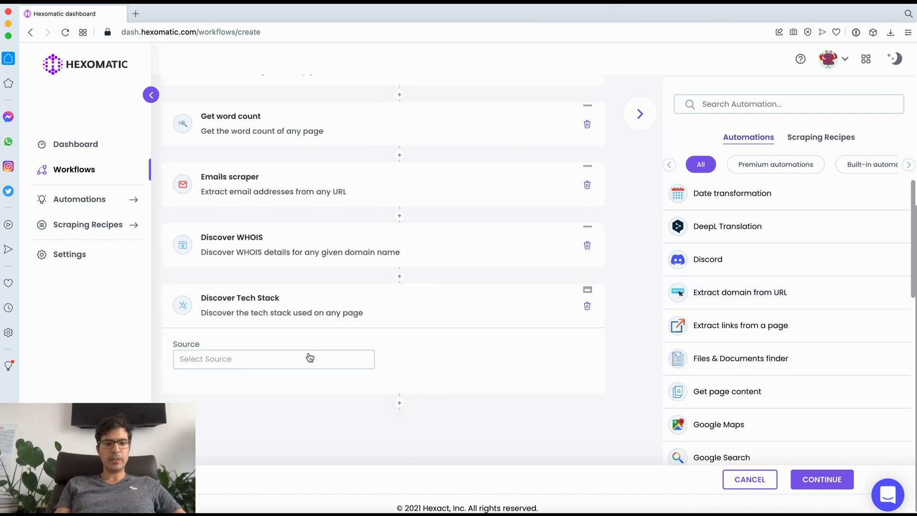
Step: Set the Discover Tech Stack source to Data Input and scroll back to the workflow top
{"action": "left_click", "coordinate": [309, 358]}
{"action": "left_click", "coordinate": [240, 187]}
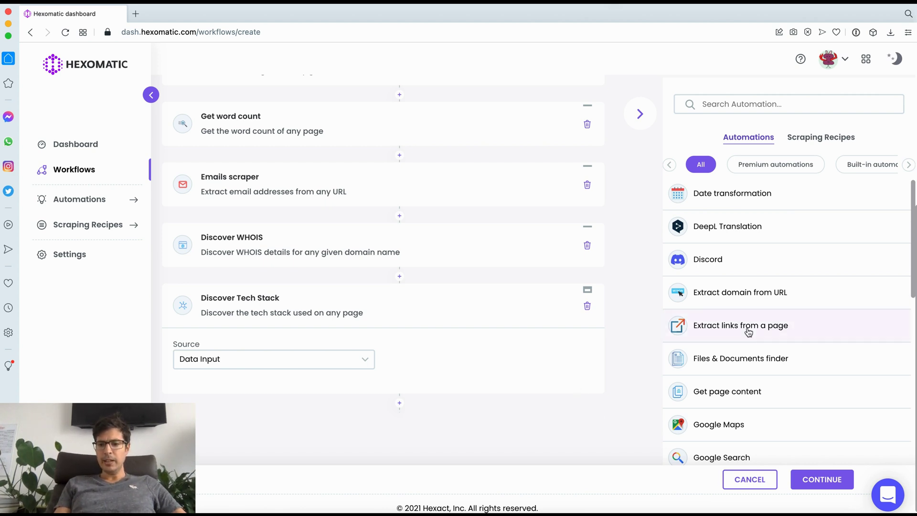
{"action": "scroll", "coordinate": [749, 332], "scroll_direction": "up", "scroll_amount": 1}
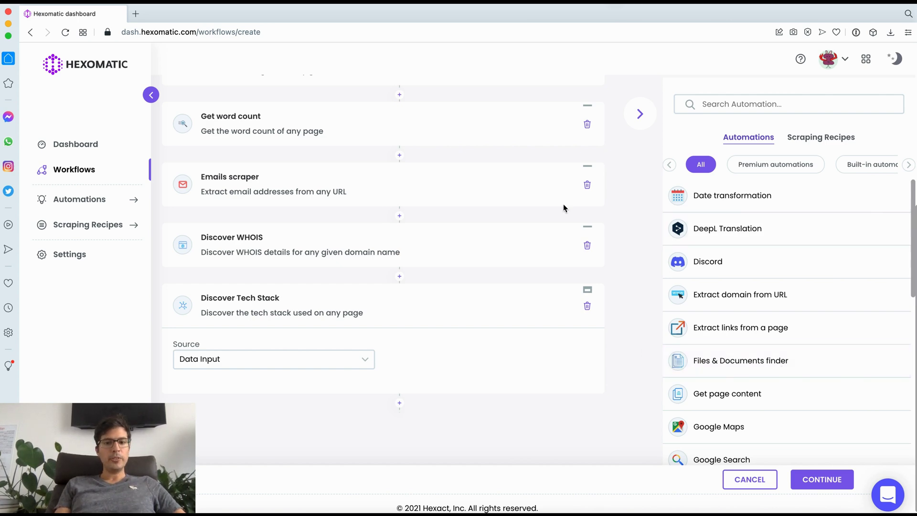
{"action": "scroll", "coordinate": [563, 205], "scroll_direction": "up", "scroll_amount": 10}
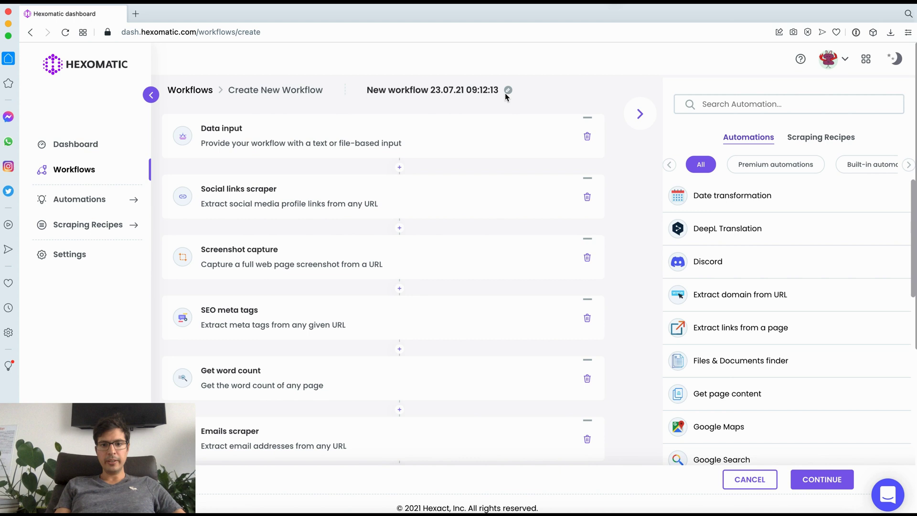
Step: Replace the workflow title with 'example', confirm it, and continue to the run options
{"action": "left_click", "coordinate": [507, 90]}
{"action": "double_click", "coordinate": [453, 92]}
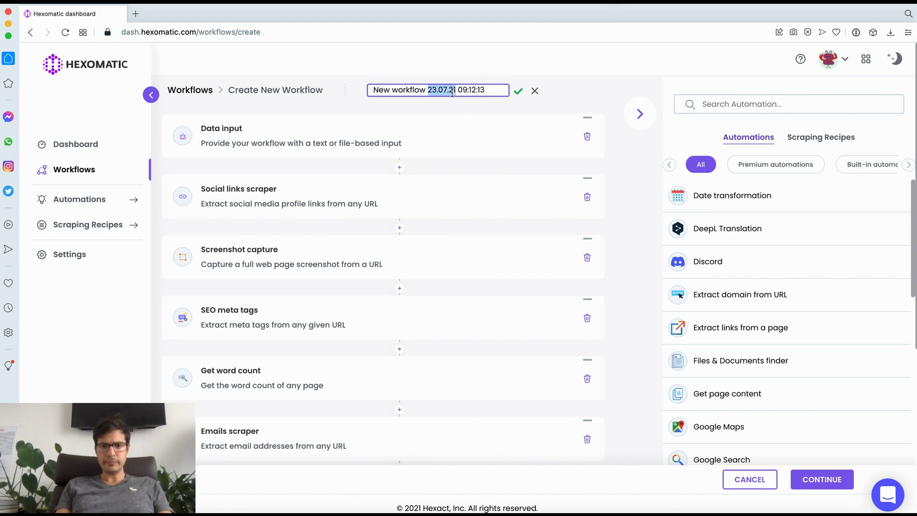
{"action": "key", "text": "super+a"}
{"action": "type", "text": "example"}
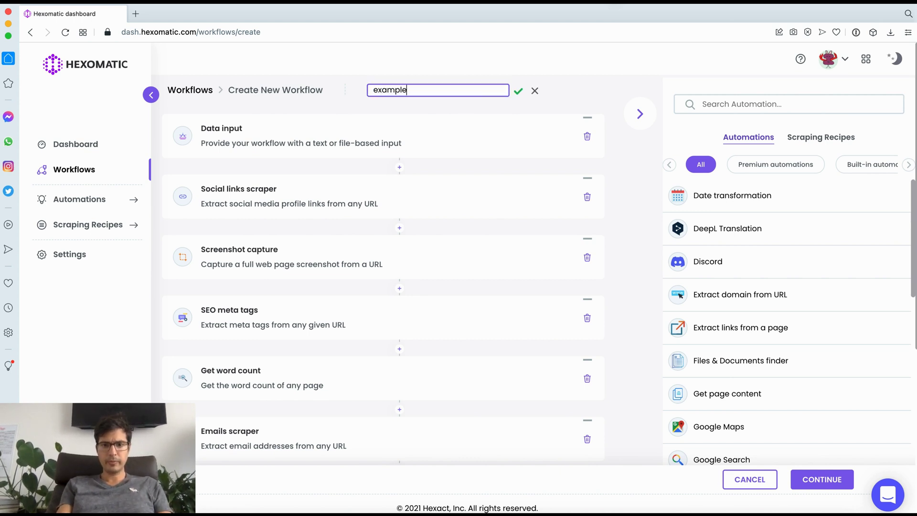
{"action": "left_click", "coordinate": [520, 93]}
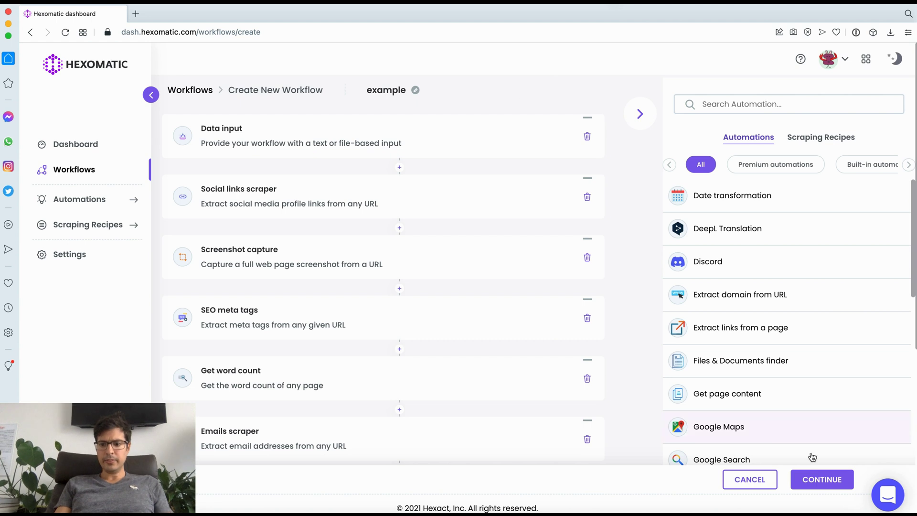
{"action": "left_click", "coordinate": [827, 486]}
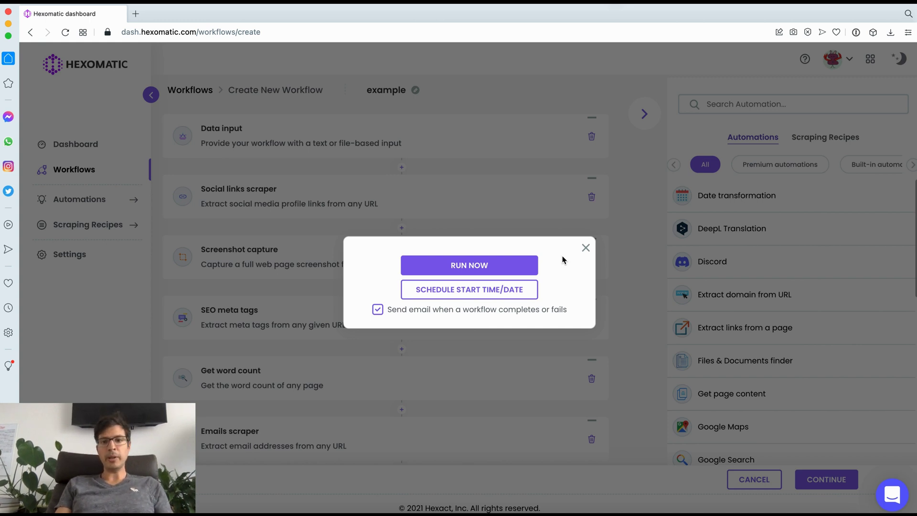
Step: Run the example workflow now, then switch to the exported Car brand research spreadsheet in Numbers
{"action": "left_click", "coordinate": [499, 264]}
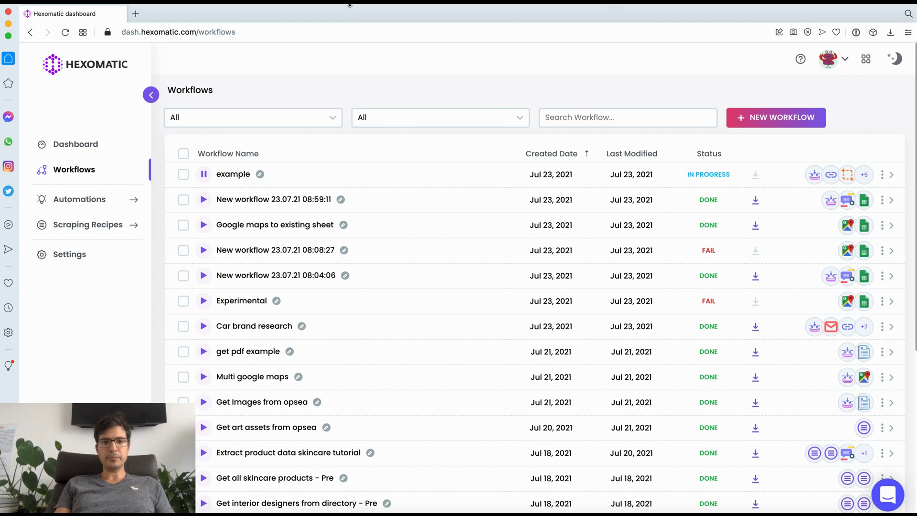
{"action": "mouse_move", "coordinate": [349, 11]}
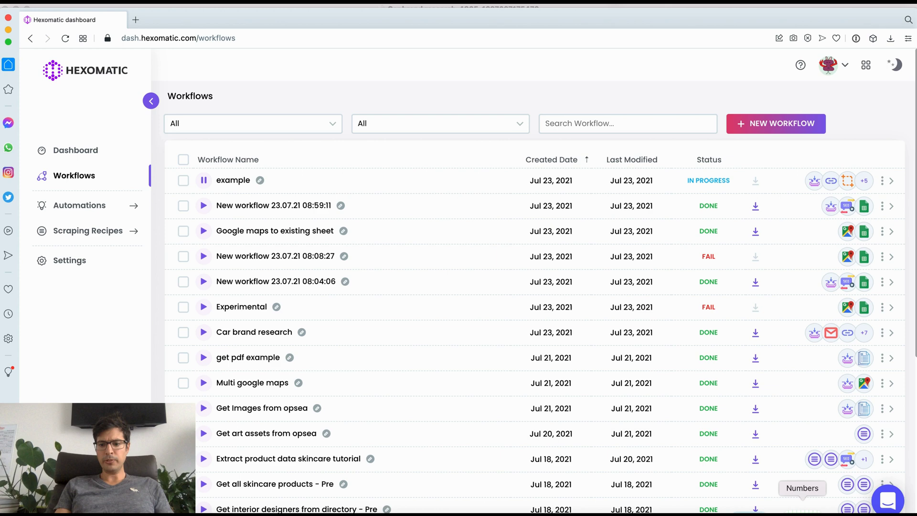
{"action": "left_click", "coordinate": [802, 508]}
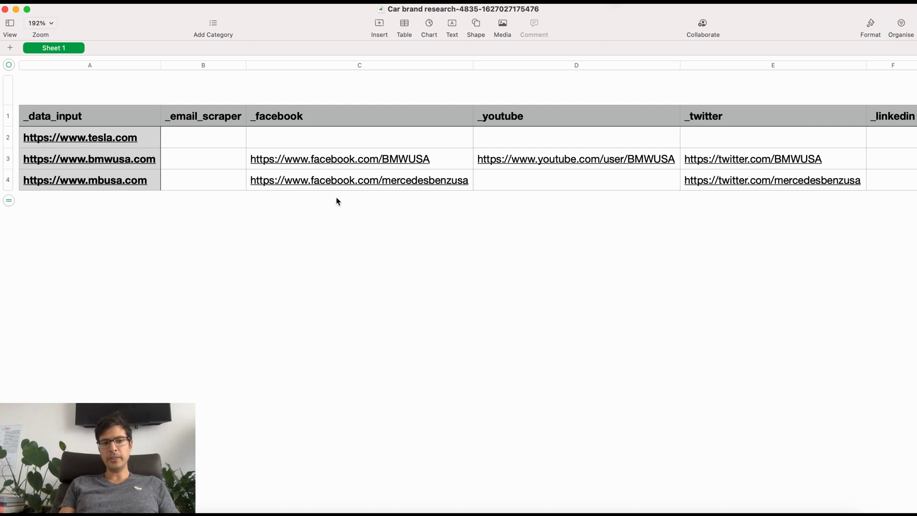
{"action": "scroll", "coordinate": [337, 200], "scroll_direction": "right", "scroll_amount": 2}
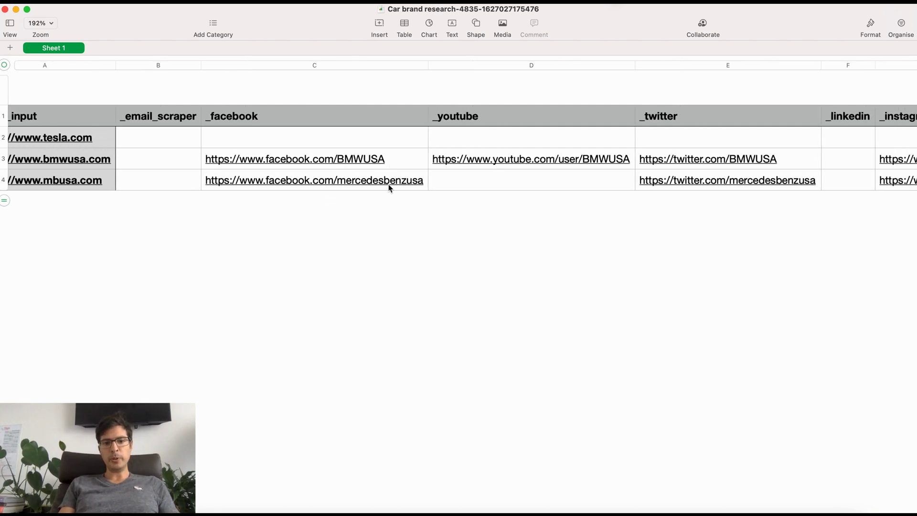
{"action": "scroll", "coordinate": [413, 167], "scroll_direction": "right", "scroll_amount": 6}
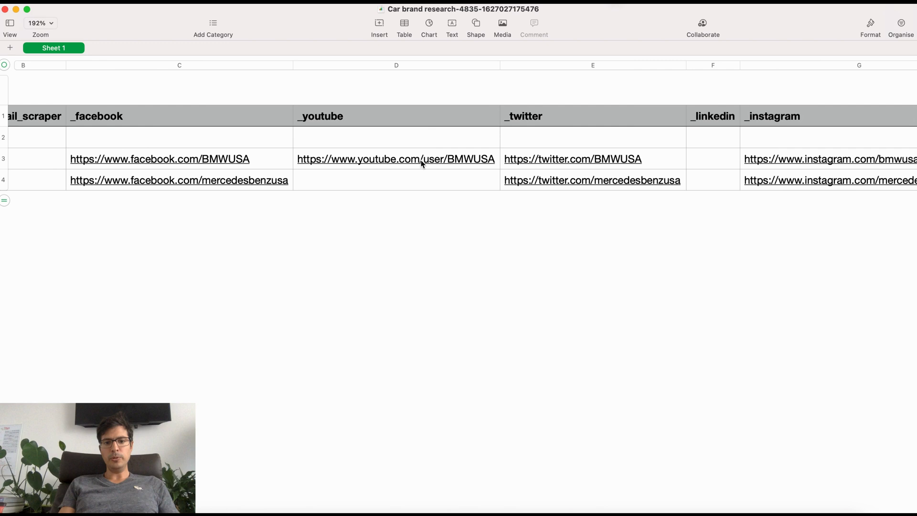
{"action": "scroll", "coordinate": [463, 168], "scroll_direction": "right", "scroll_amount": 10}
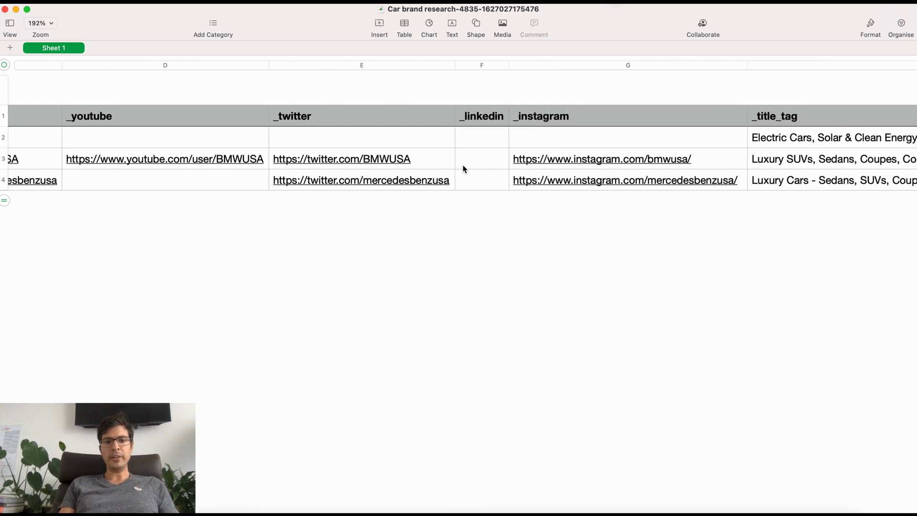
{"action": "scroll", "coordinate": [463, 169], "scroll_direction": "right", "scroll_amount": 8}
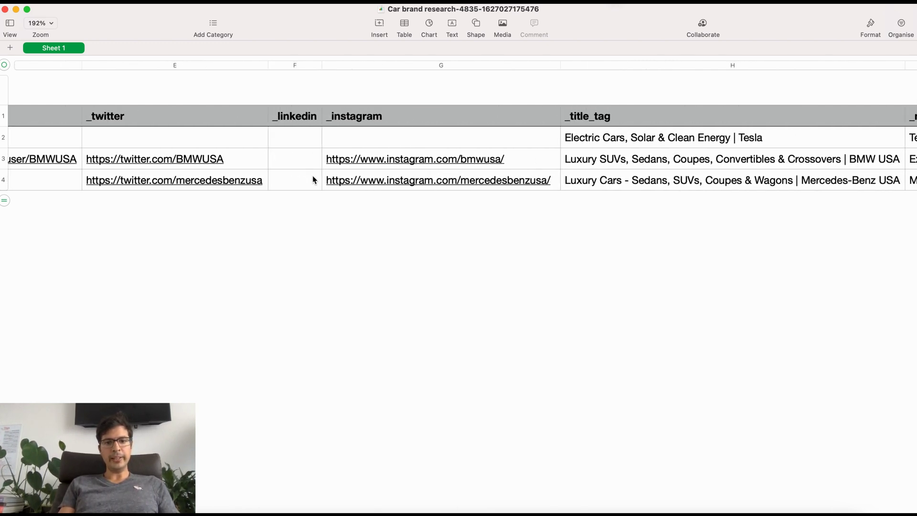
{"action": "scroll", "coordinate": [425, 216], "scroll_direction": "right", "scroll_amount": 3}
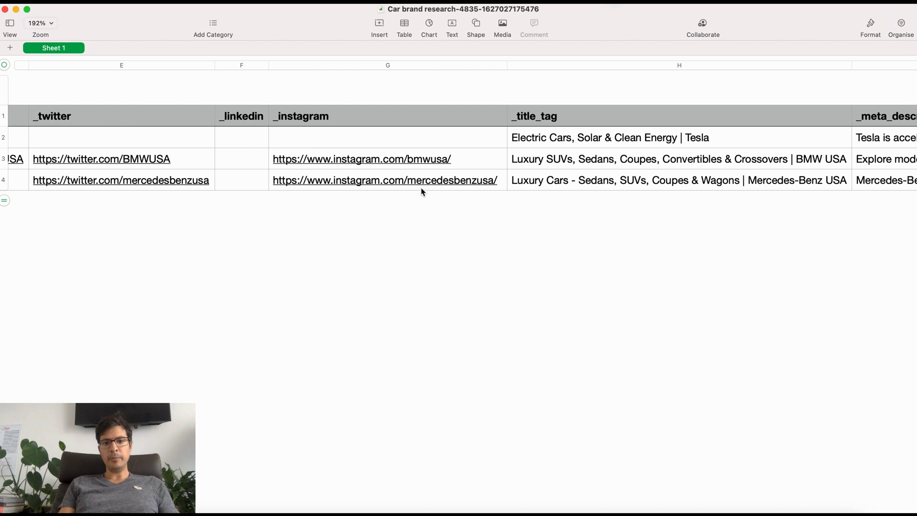
{"action": "scroll", "coordinate": [421, 191], "scroll_direction": "right", "scroll_amount": 12}
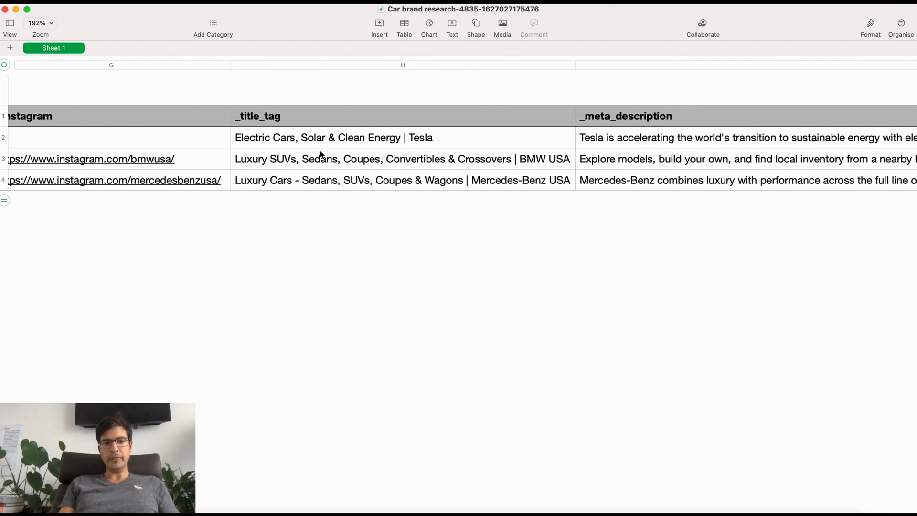
{"action": "scroll", "coordinate": [490, 152], "scroll_direction": "right", "scroll_amount": 15}
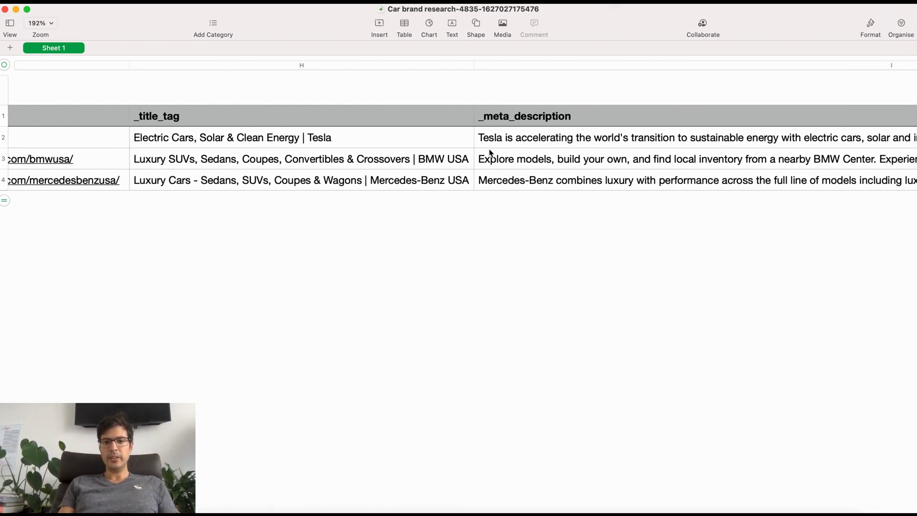
{"action": "scroll", "coordinate": [489, 153], "scroll_direction": "right", "scroll_amount": 20}
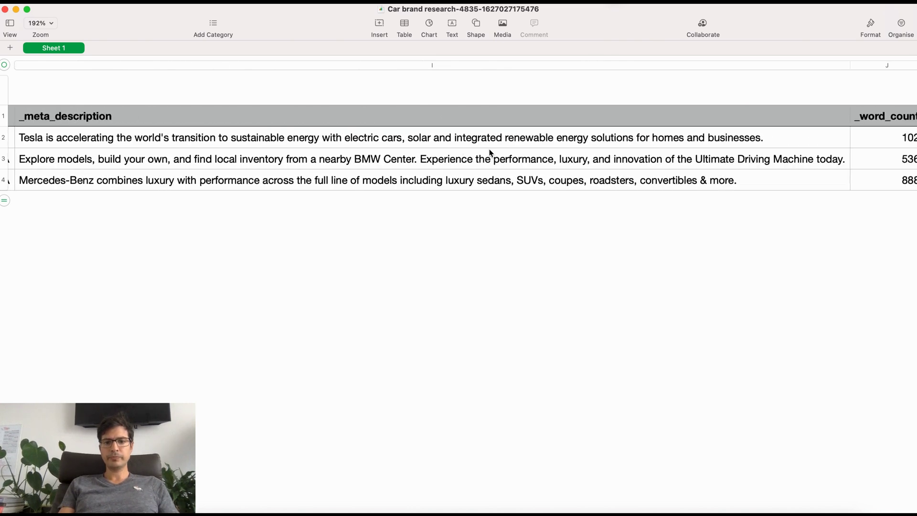
{"action": "scroll", "coordinate": [490, 153], "scroll_direction": "right", "scroll_amount": 10}
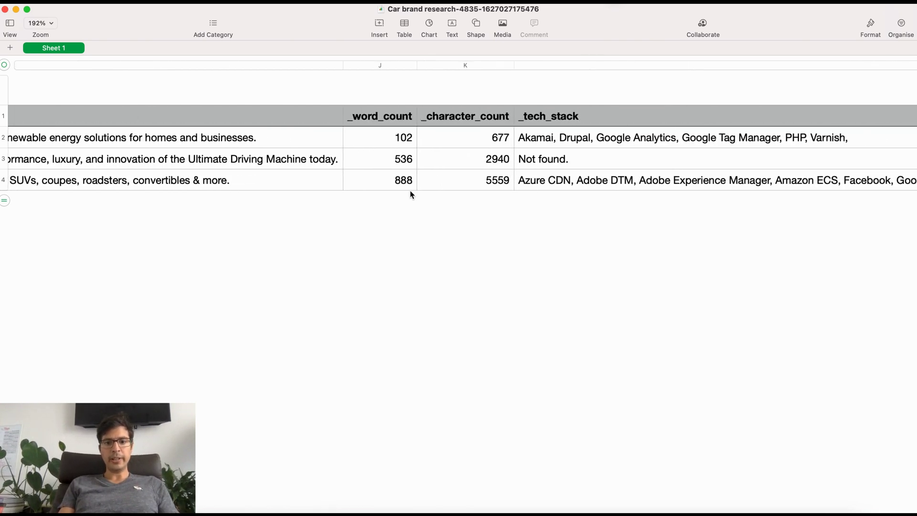
{"action": "scroll", "coordinate": [495, 205], "scroll_direction": "right", "scroll_amount": 10}
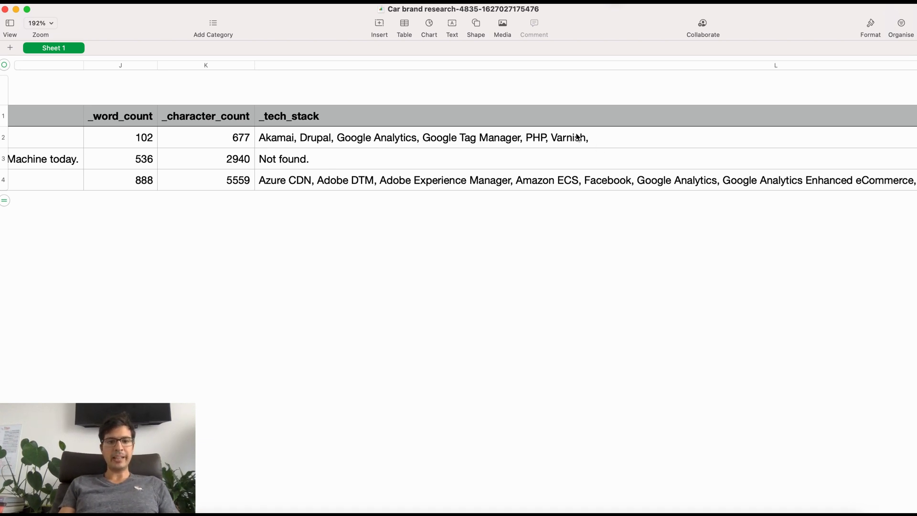
{"action": "scroll", "coordinate": [578, 178], "scroll_direction": "right", "scroll_amount": 3}
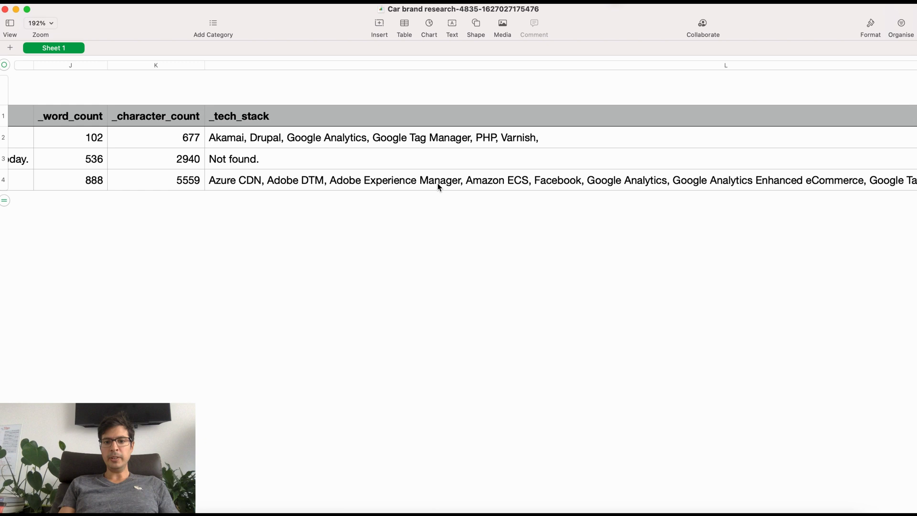
{"action": "scroll", "coordinate": [610, 207], "scroll_direction": "right", "scroll_amount": 10}
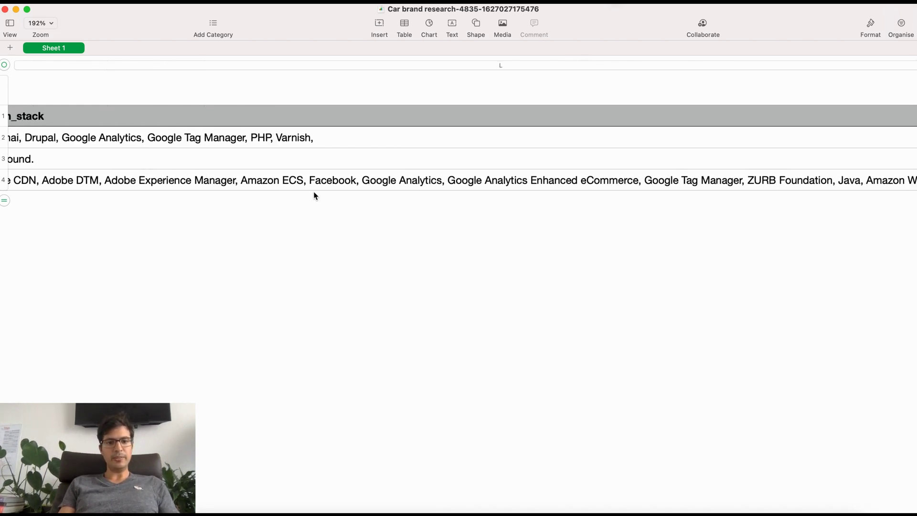
{"action": "scroll", "coordinate": [463, 191], "scroll_direction": "right", "scroll_amount": 3}
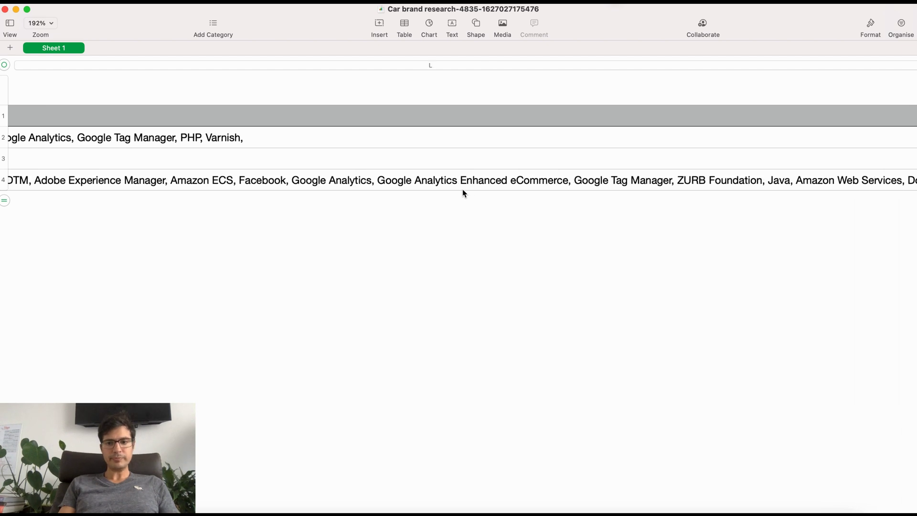
{"action": "scroll", "coordinate": [463, 194], "scroll_direction": "right", "scroll_amount": 10}
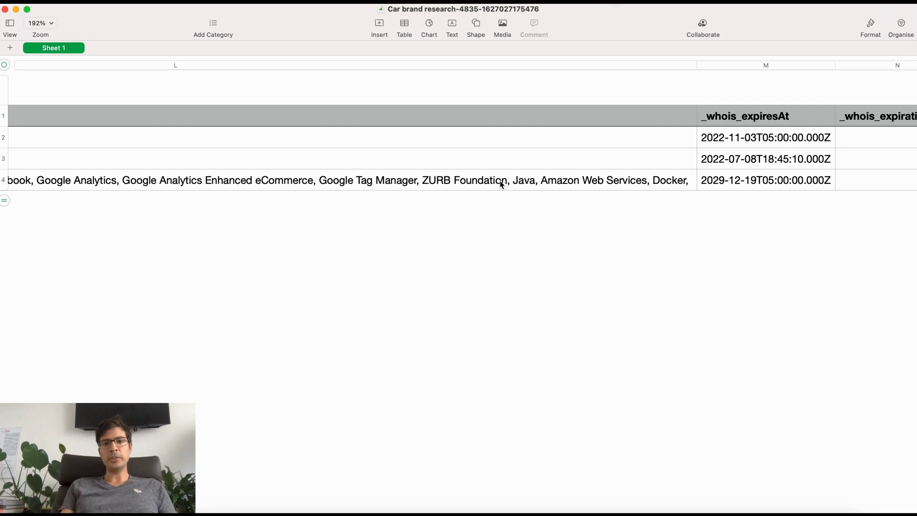
{"action": "scroll", "coordinate": [501, 184], "scroll_direction": "right", "scroll_amount": 10}
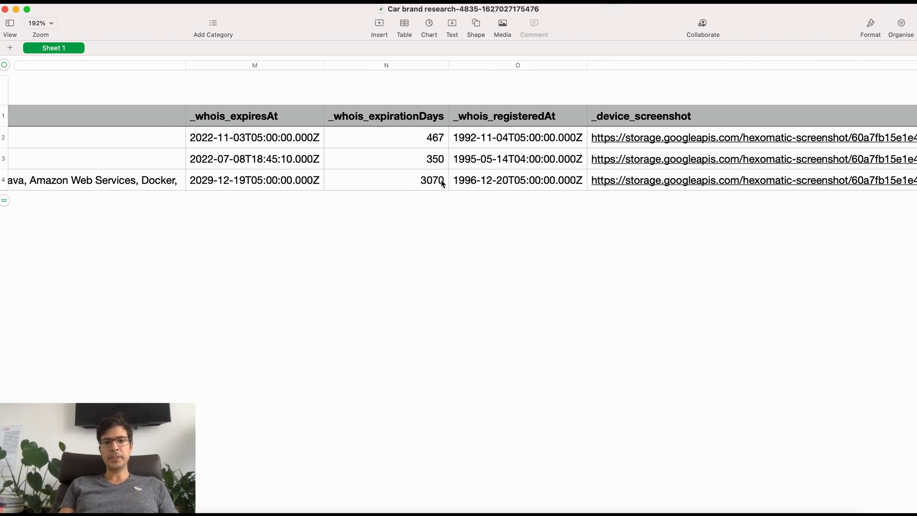
{"action": "scroll", "coordinate": [442, 184], "scroll_direction": "right", "scroll_amount": 2}
{"action": "scroll", "coordinate": [428, 182], "scroll_direction": "right", "scroll_amount": 7}
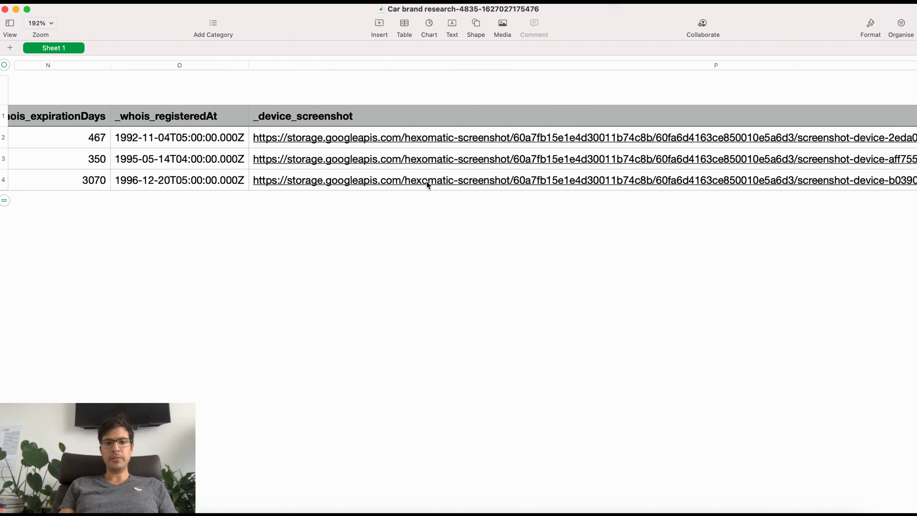
Step: Open the Tesla site's screenshot, check the Hexomatic dashboard, and return to the results spreadsheet
{"action": "left_click", "coordinate": [482, 140]}
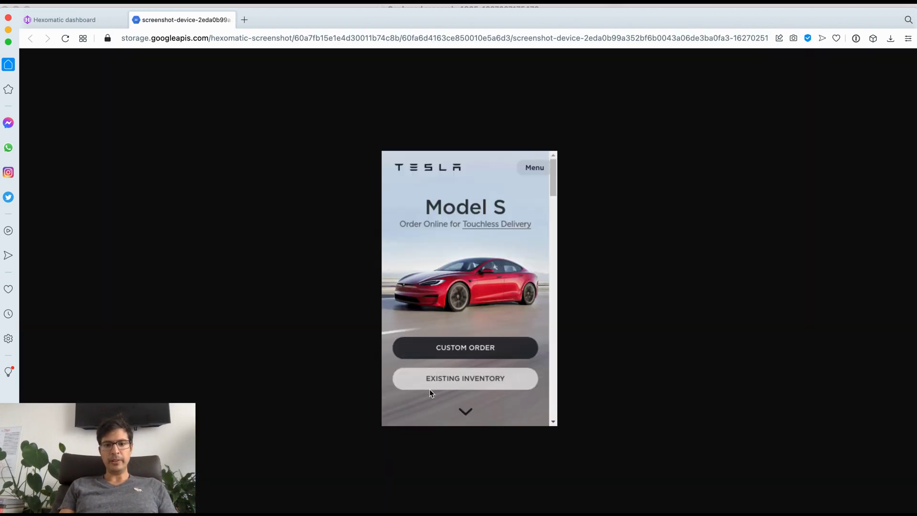
{"action": "left_click", "coordinate": [95, 21]}
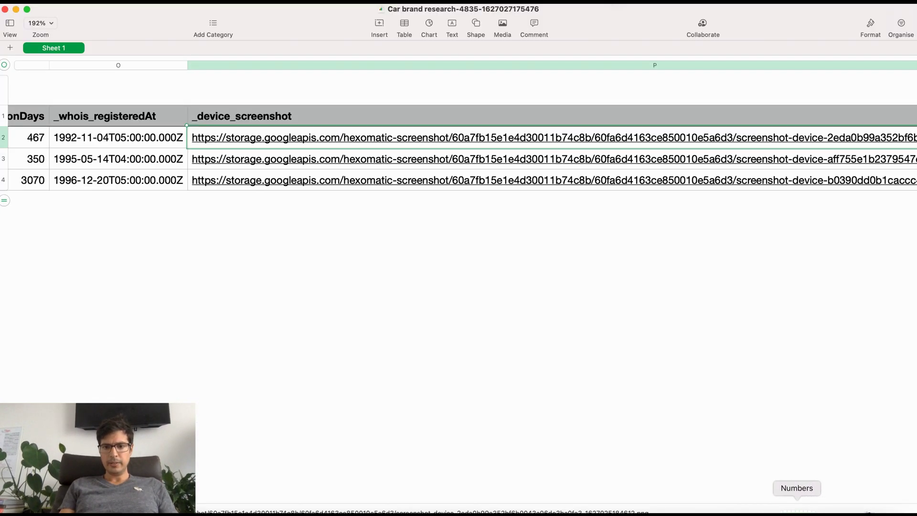
{"action": "left_click", "coordinate": [795, 510]}
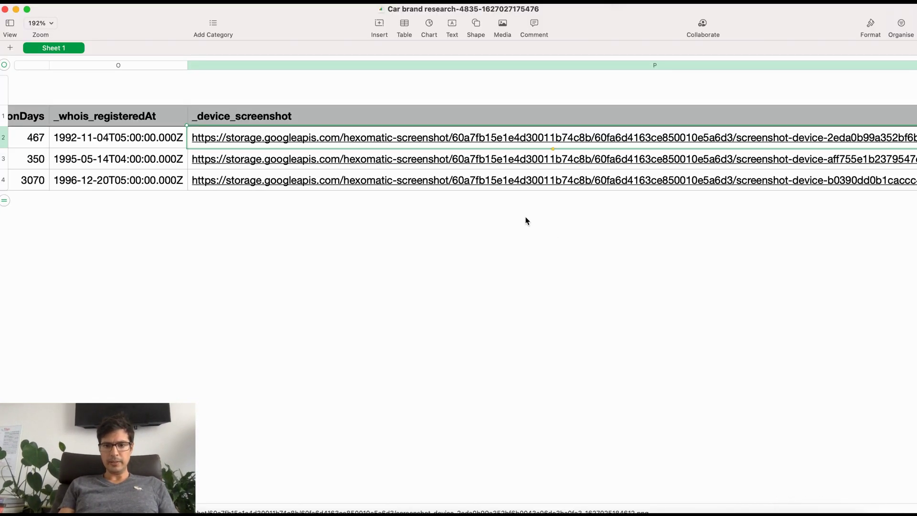
Step: Zoom into the BMW row 3 device screenshot and scroll through it, then close it and return to Numbers
{"action": "left_click", "coordinate": [474, 165]}
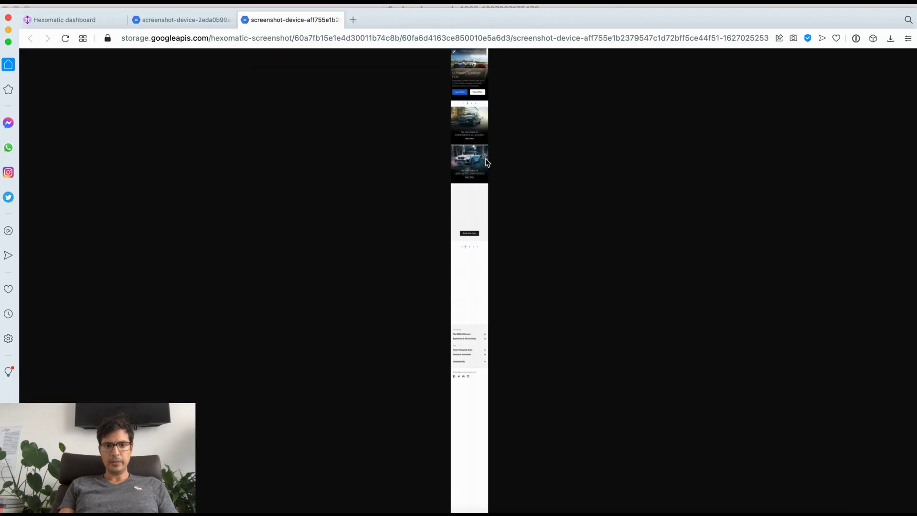
{"action": "left_click", "coordinate": [476, 99]}
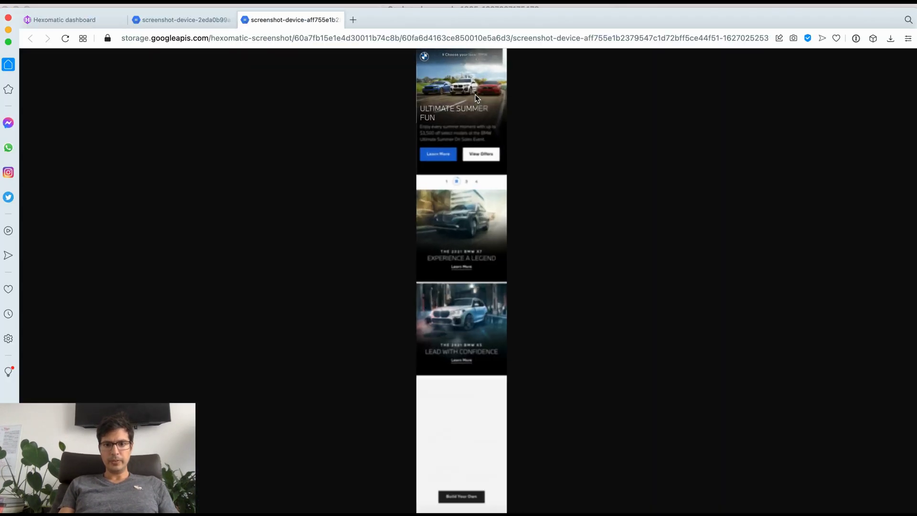
{"action": "scroll", "coordinate": [473, 100], "scroll_direction": "up", "scroll_amount": 2}
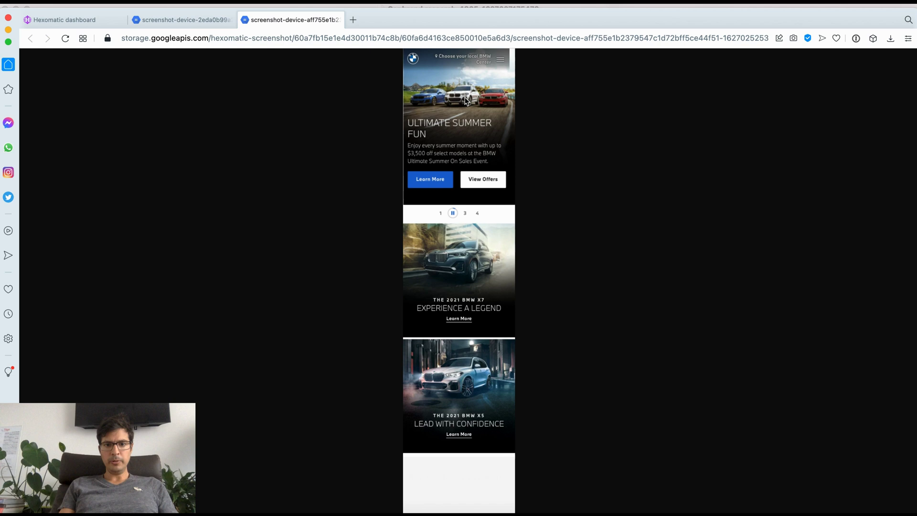
{"action": "scroll", "coordinate": [473, 191], "scroll_direction": "down", "scroll_amount": 15}
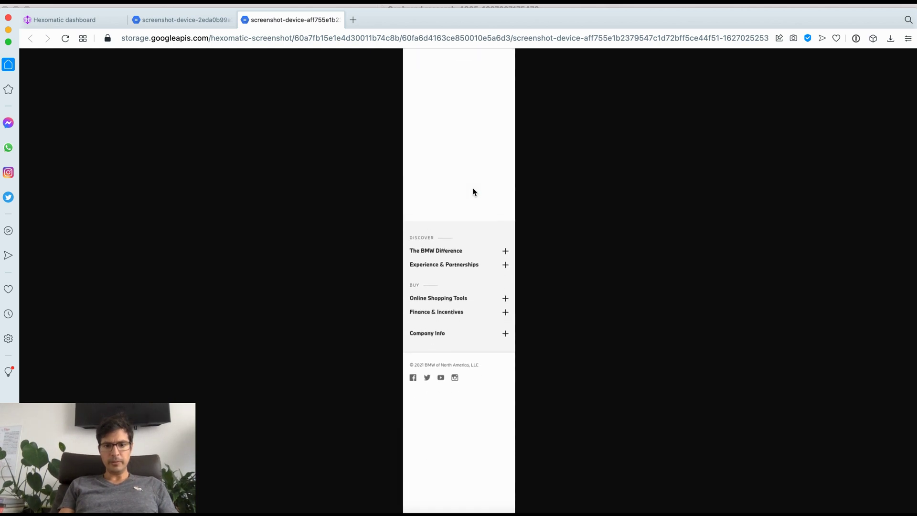
{"action": "scroll", "coordinate": [473, 191], "scroll_direction": "up", "scroll_amount": 15}
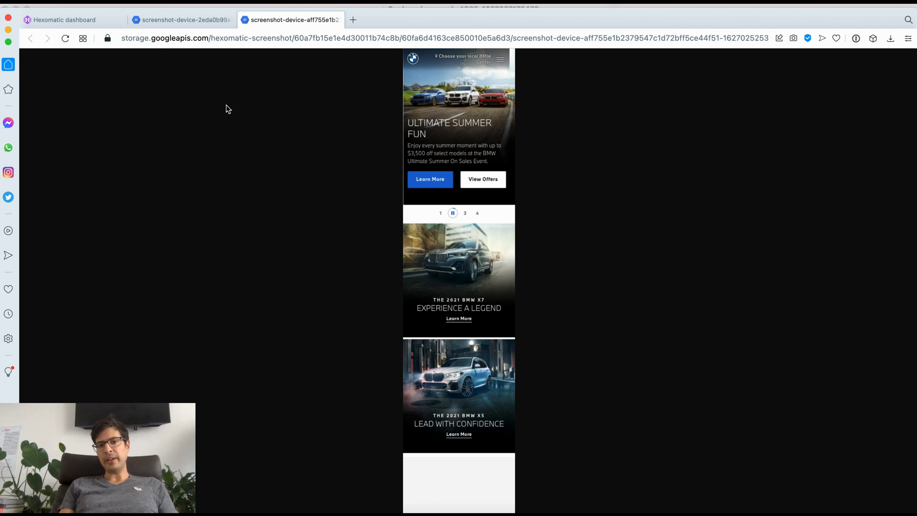
{"action": "left_click", "coordinate": [244, 20]}
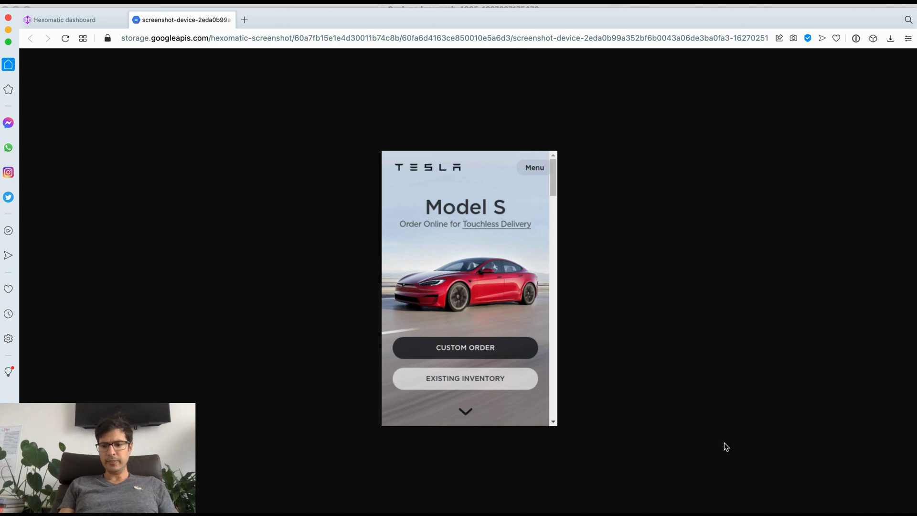
{"action": "left_click", "coordinate": [801, 506]}
Step: Scroll right through the traffic, rank, referral and tech stack columns for the three brands
{"action": "scroll", "coordinate": [439, 217], "scroll_direction": "right", "scroll_amount": 10}
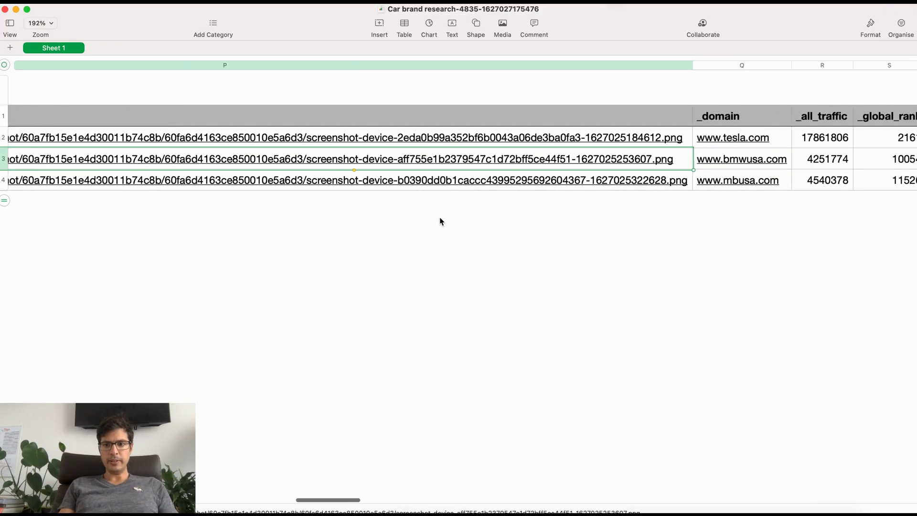
{"action": "scroll", "coordinate": [440, 221], "scroll_direction": "right", "scroll_amount": 8}
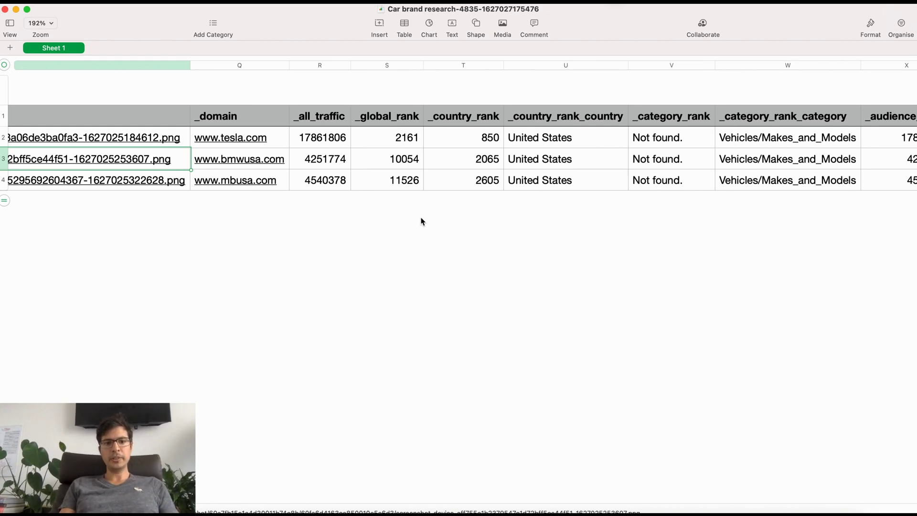
{"action": "scroll", "coordinate": [383, 205], "scroll_direction": "right", "scroll_amount": 2}
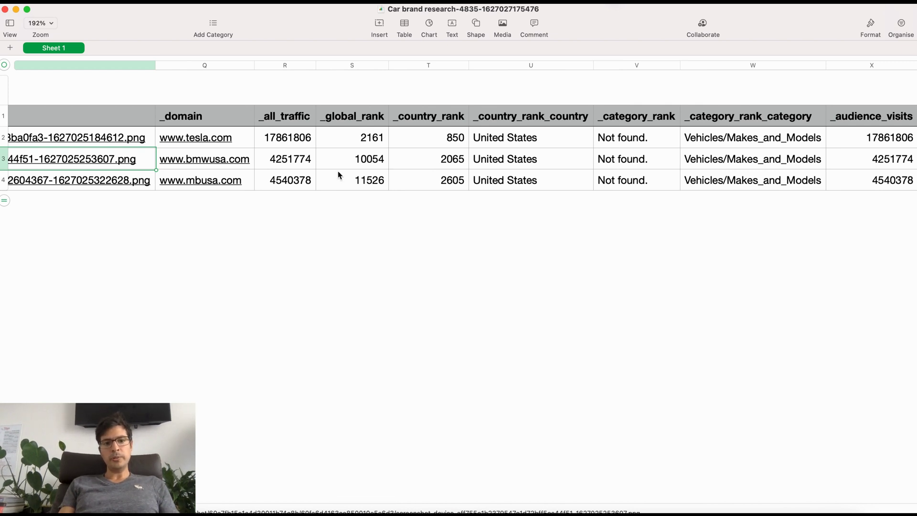
{"action": "scroll", "coordinate": [339, 175], "scroll_direction": "right", "scroll_amount": 1}
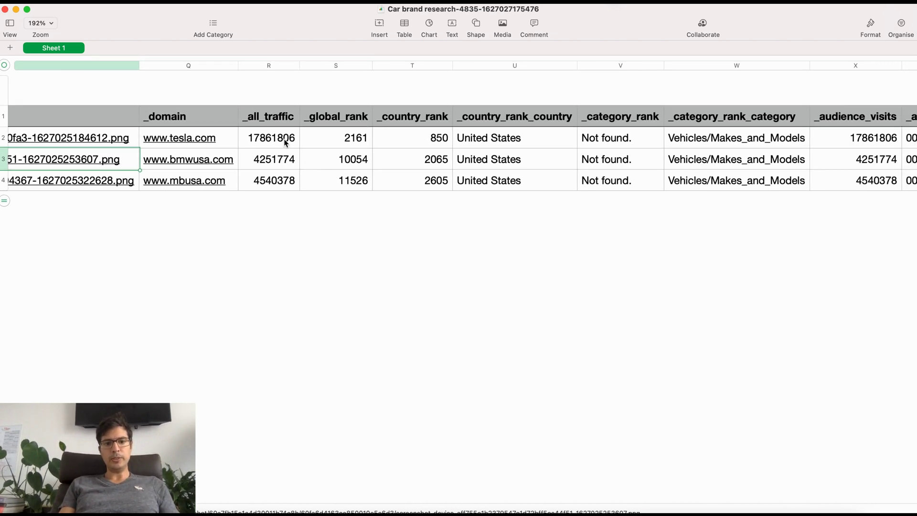
{"action": "scroll", "coordinate": [418, 191], "scroll_direction": "right", "scroll_amount": 10}
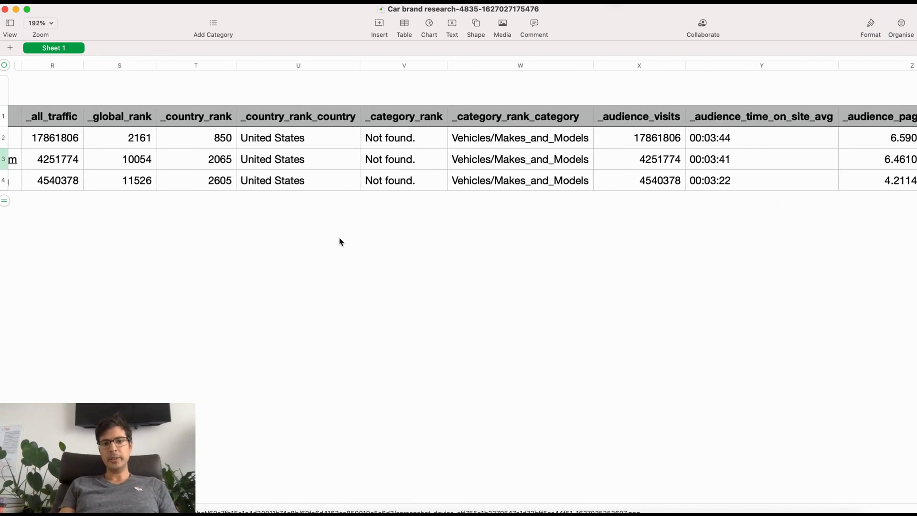
{"action": "scroll", "coordinate": [403, 231], "scroll_direction": "right", "scroll_amount": 6}
{"action": "scroll", "coordinate": [382, 152], "scroll_direction": "right", "scroll_amount": 15}
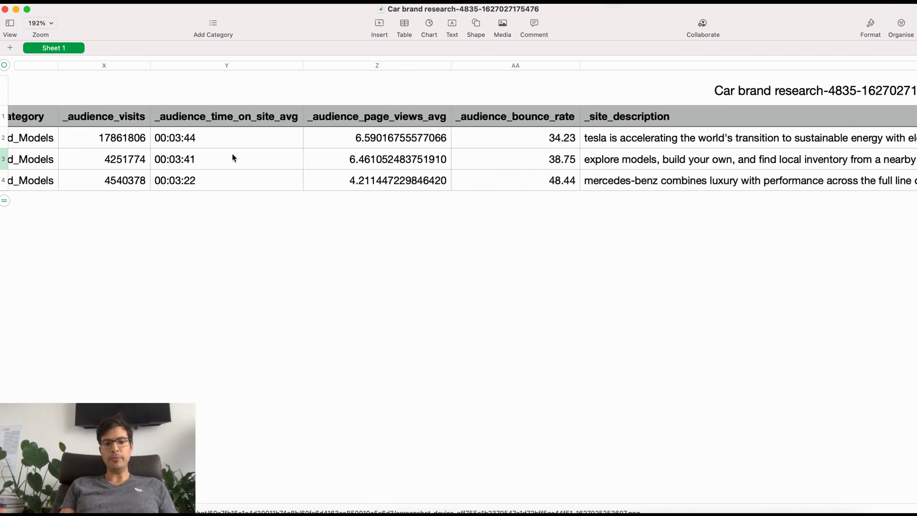
{"action": "scroll", "coordinate": [234, 157], "scroll_direction": "right", "scroll_amount": 12}
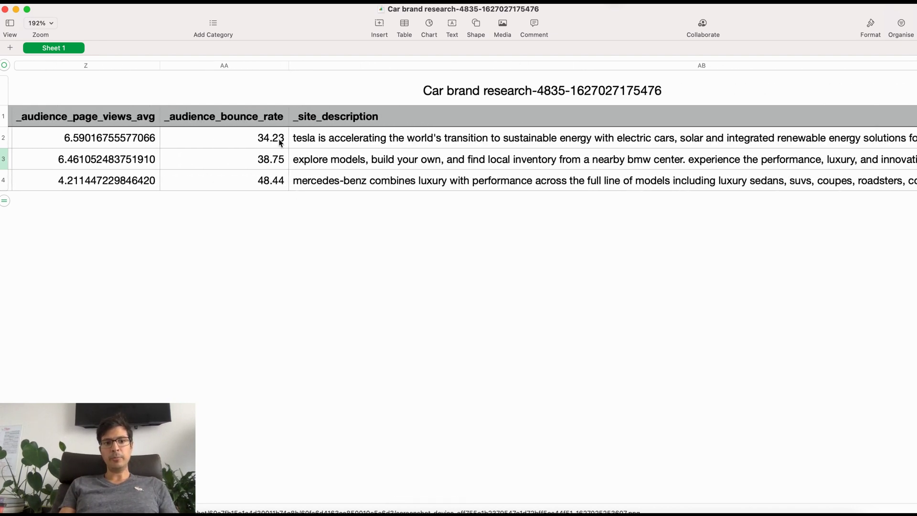
{"action": "scroll", "coordinate": [276, 180], "scroll_direction": "right", "scroll_amount": 20}
{"action": "scroll", "coordinate": [279, 180], "scroll_direction": "right", "scroll_amount": 20}
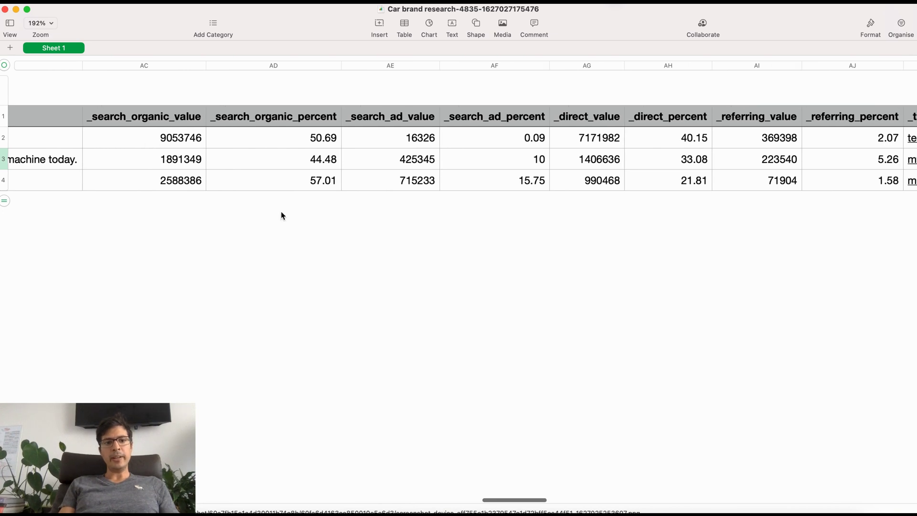
{"action": "scroll", "coordinate": [282, 214], "scroll_direction": "right", "scroll_amount": 2}
{"action": "scroll", "coordinate": [419, 180], "scroll_direction": "right", "scroll_amount": 18}
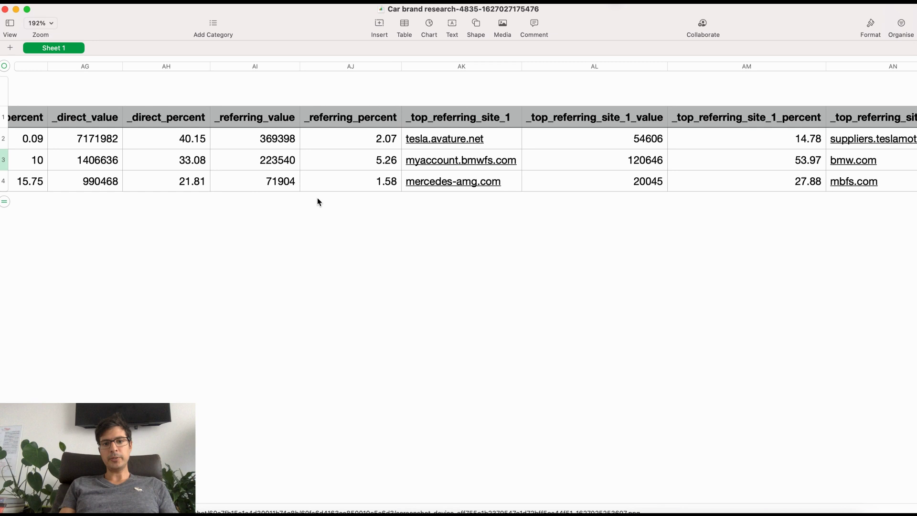
{"action": "scroll", "coordinate": [319, 200], "scroll_direction": "right", "scroll_amount": 5}
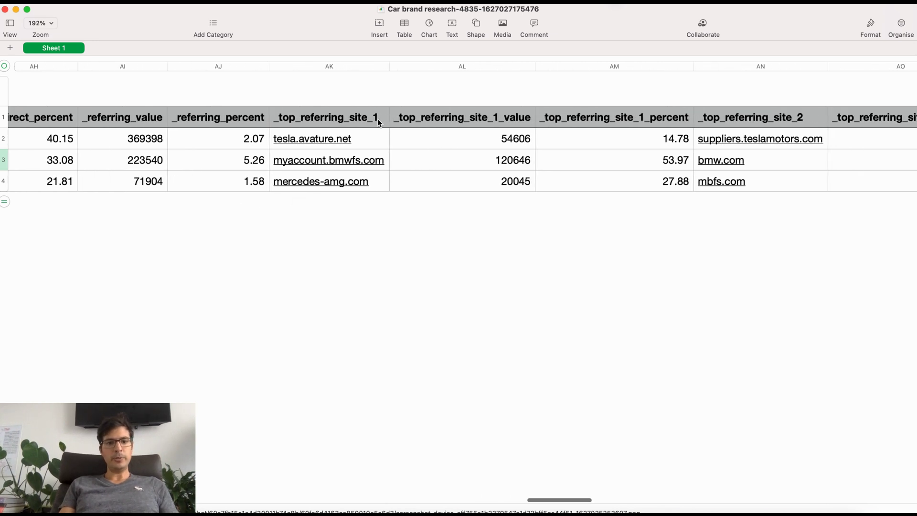
{"action": "scroll", "coordinate": [424, 158], "scroll_direction": "right", "scroll_amount": 5}
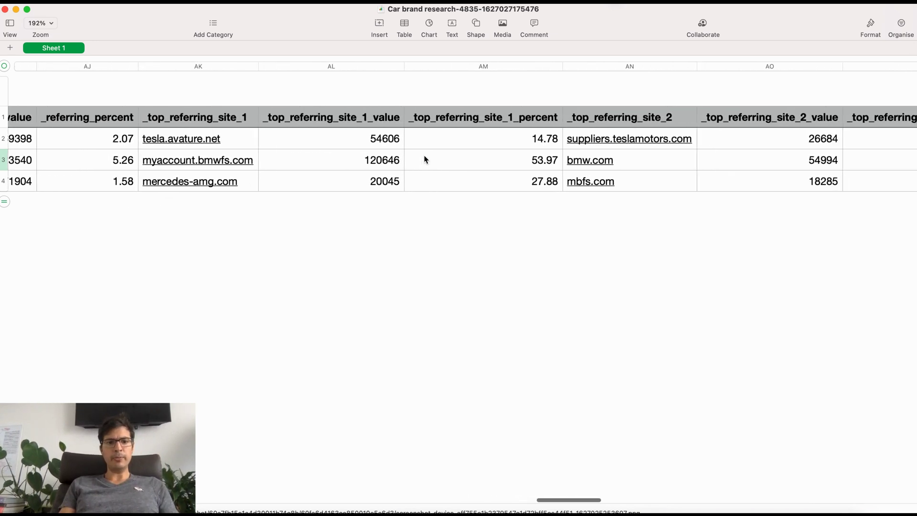
{"action": "scroll", "coordinate": [426, 159], "scroll_direction": "right", "scroll_amount": 20}
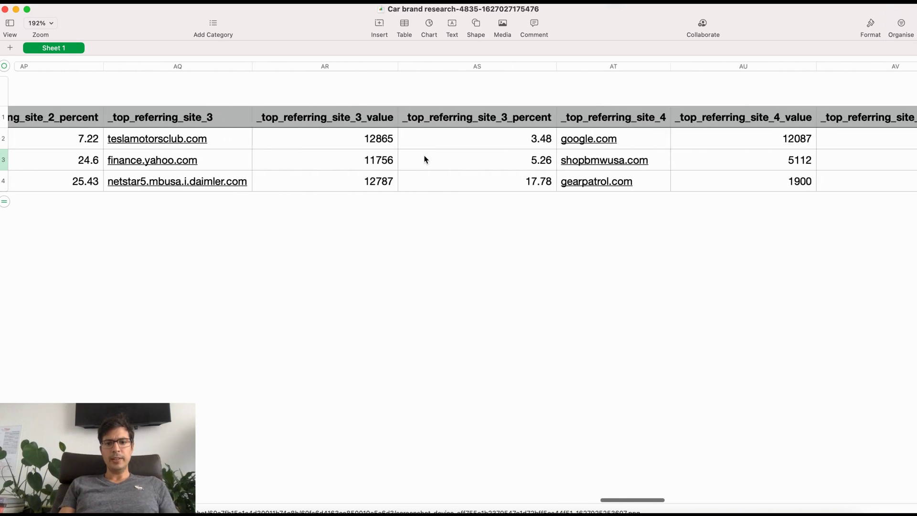
{"action": "scroll", "coordinate": [537, 162], "scroll_direction": "right", "scroll_amount": 20}
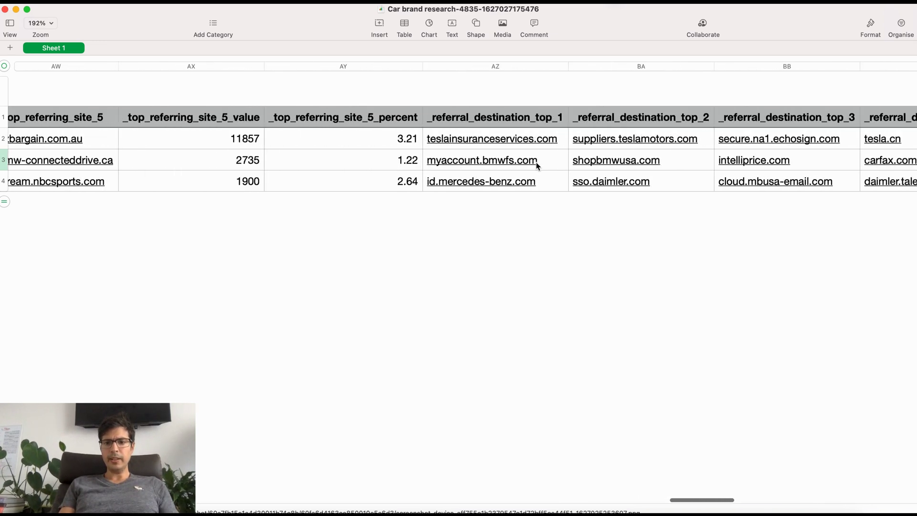
{"action": "scroll", "coordinate": [537, 166], "scroll_direction": "right", "scroll_amount": 10}
Step: Scroll back to column A and switch to the browser showing the Tesla screenshot
{"action": "scroll", "coordinate": [538, 166], "scroll_direction": "left", "scroll_amount": 20}
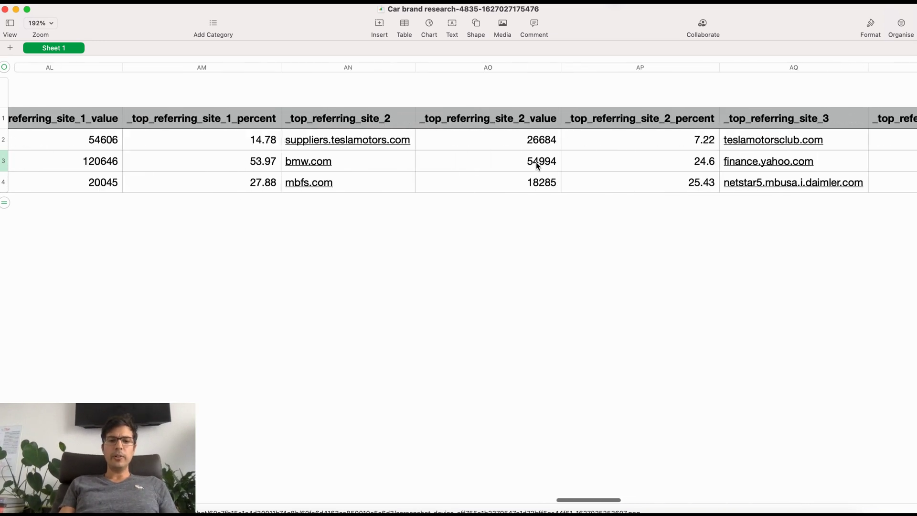
{"action": "scroll", "coordinate": [537, 163], "scroll_direction": "left", "scroll_amount": 20}
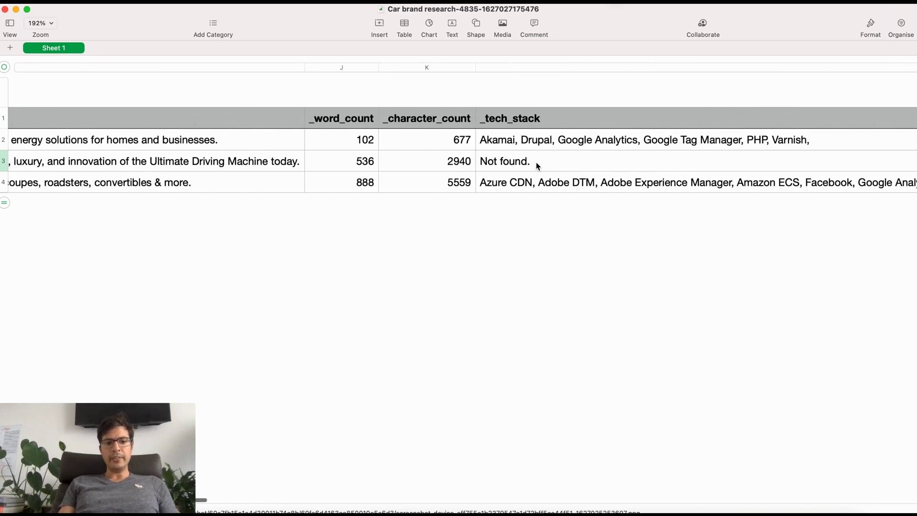
{"action": "scroll", "coordinate": [536, 162], "scroll_direction": "left", "scroll_amount": 20}
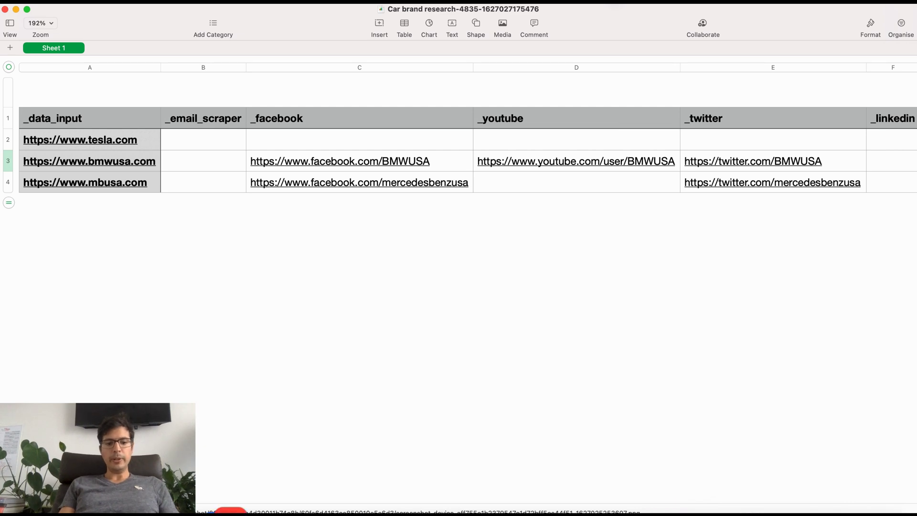
{"action": "key", "text": "super+Tab"}
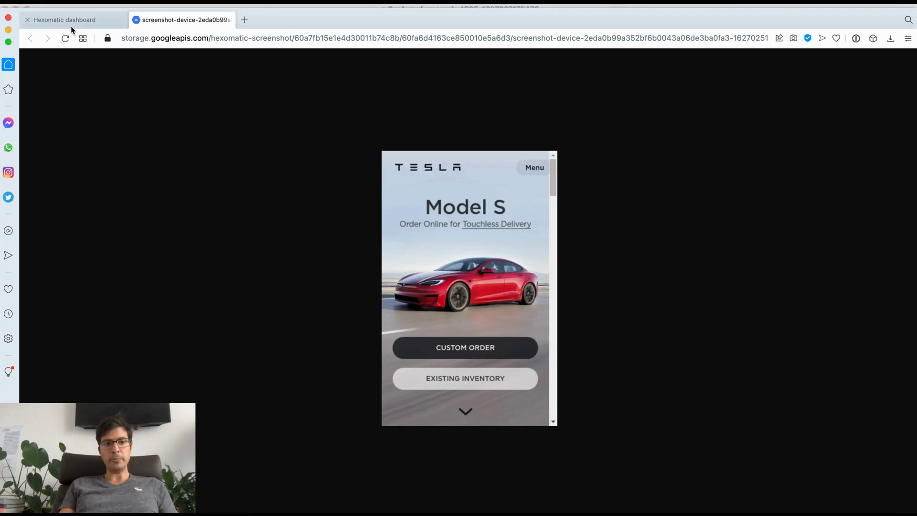
Step: Go to the Hexomatic Workflows page, where Car brand research shows Done
{"action": "left_click", "coordinate": [71, 26]}
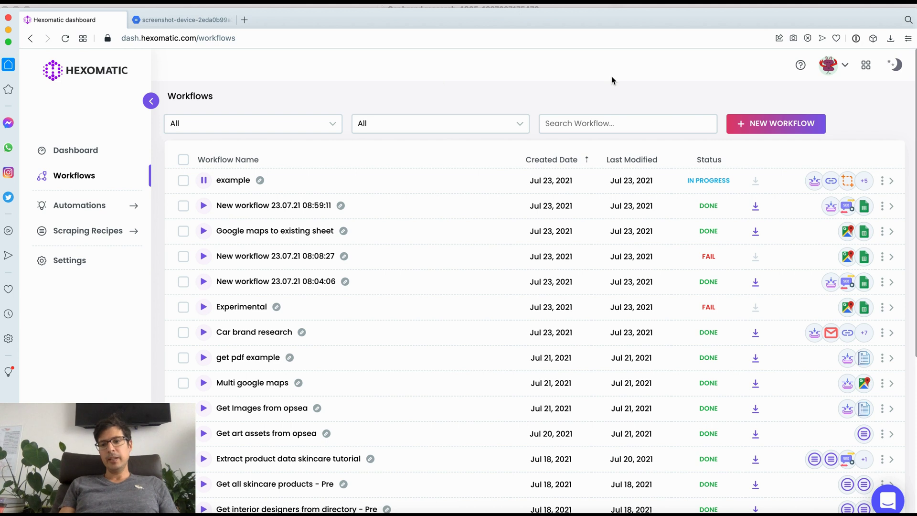